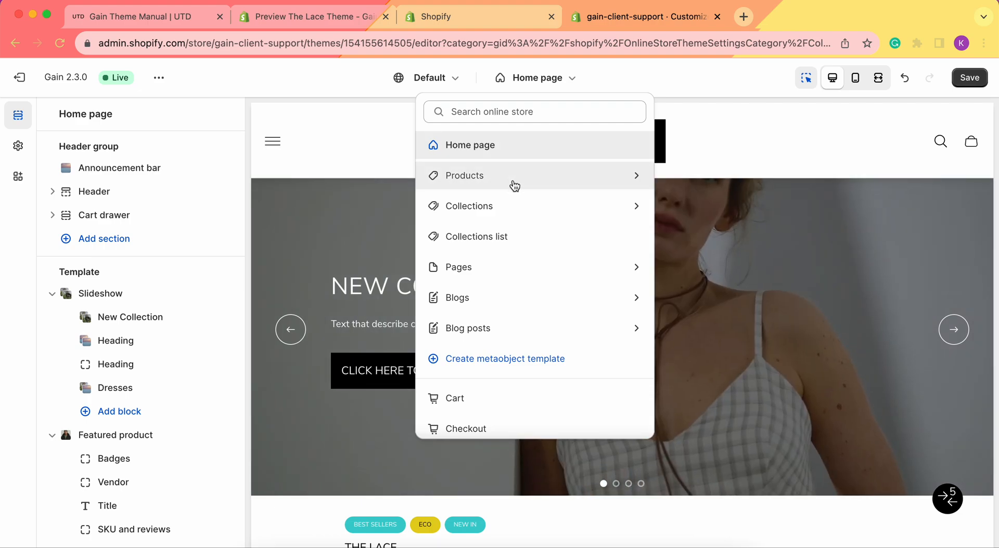
Add a Pricing table section to the Default product template, and remove the section again
{"action": "left_click", "coordinate": [514, 178]}
{"action": "left_click", "coordinate": [509, 181]}
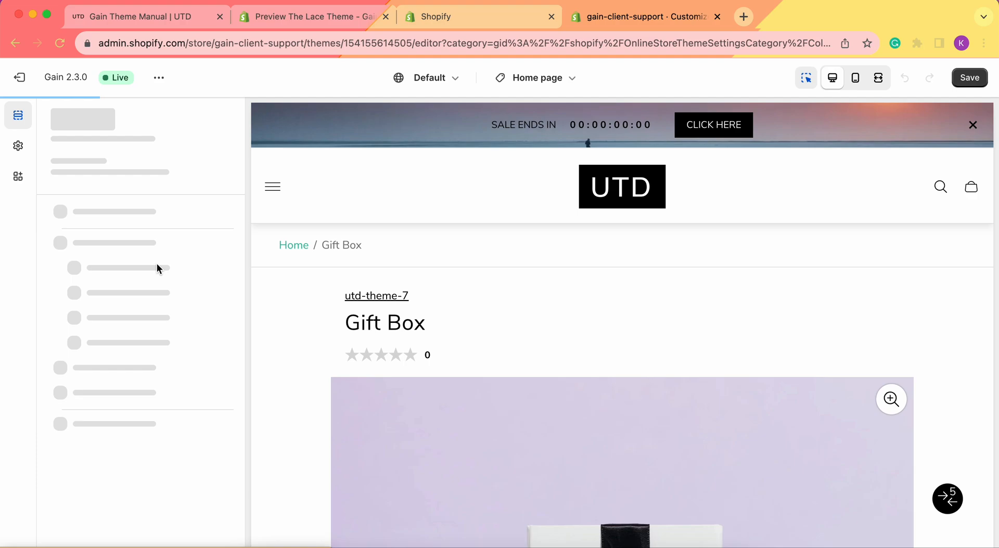
{"action": "scroll", "coordinate": [156, 267], "scroll_direction": "down", "scroll_amount": 15}
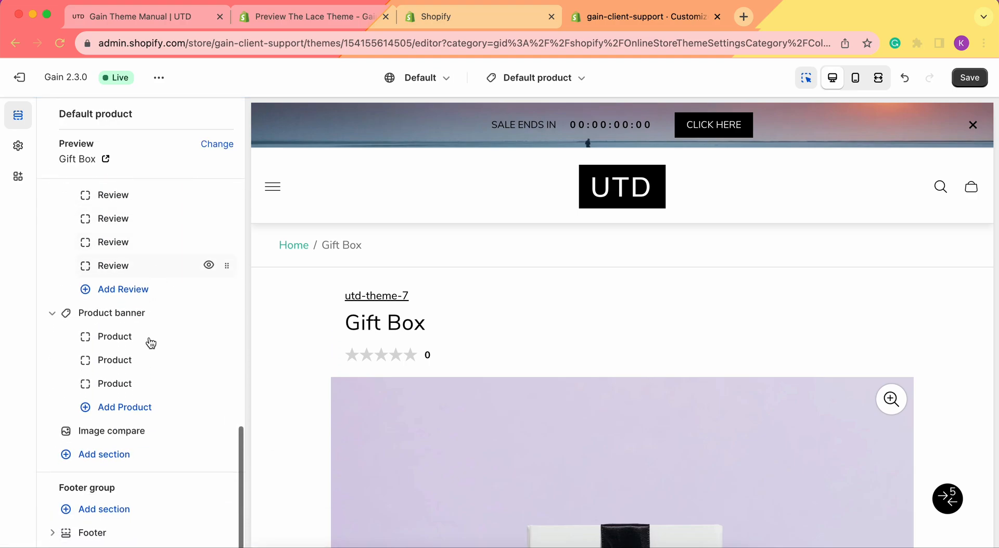
{"action": "left_click", "coordinate": [130, 455]}
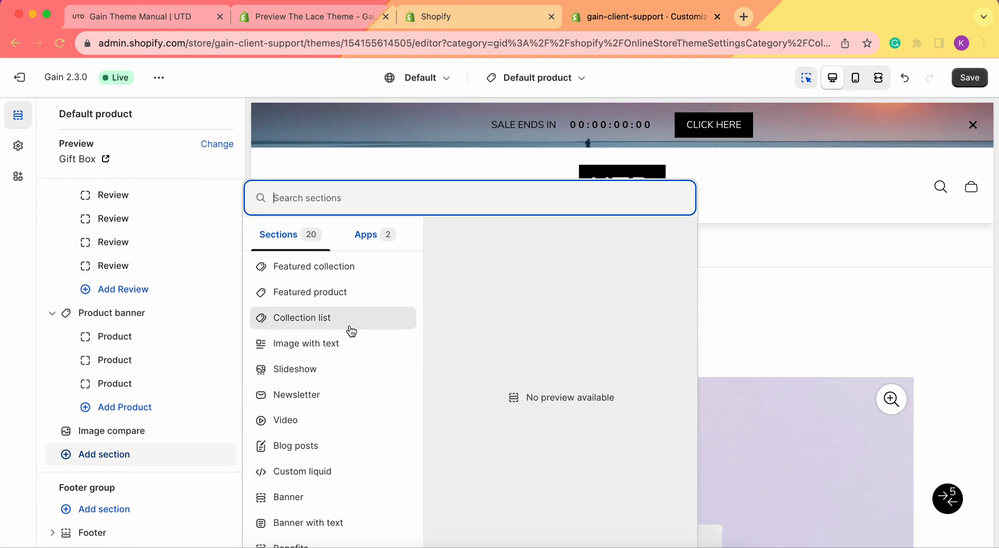
{"action": "type", "text": "pric"}
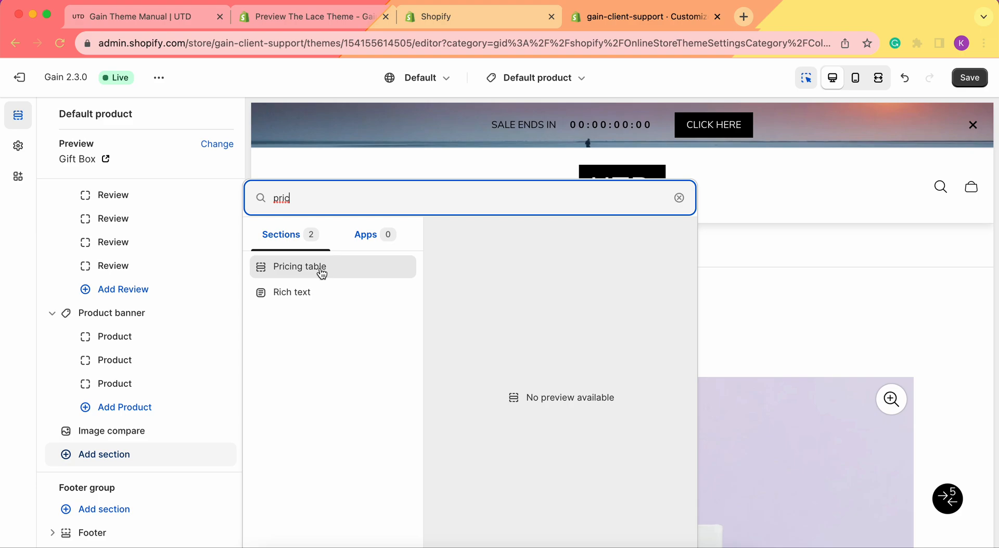
{"action": "left_click", "coordinate": [321, 268]}
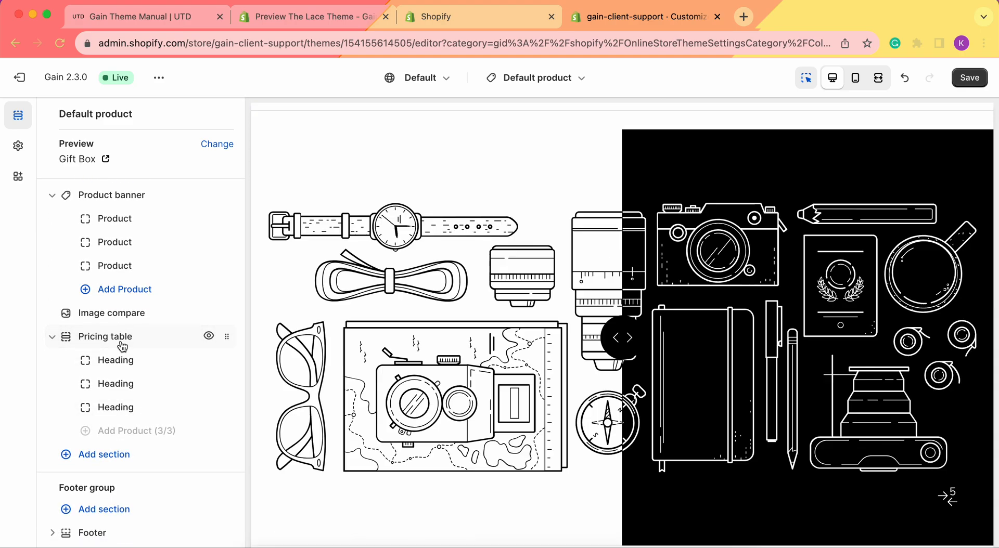
{"action": "left_click", "coordinate": [122, 343]}
{"action": "left_click", "coordinate": [107, 543]}
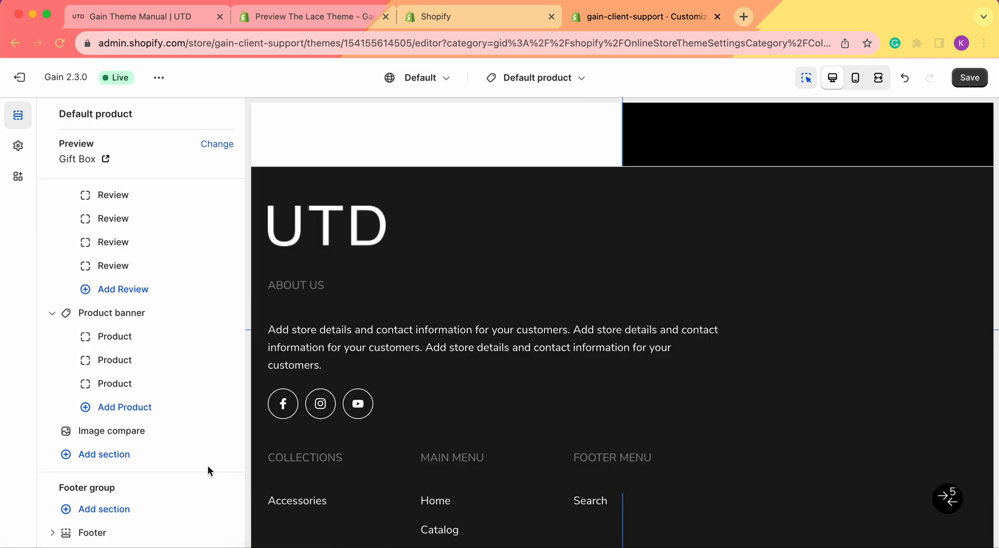
Switch to the Home page template and add a Pricing table section below the Cards grid
{"action": "left_click", "coordinate": [572, 79]}
{"action": "left_click", "coordinate": [495, 146]}
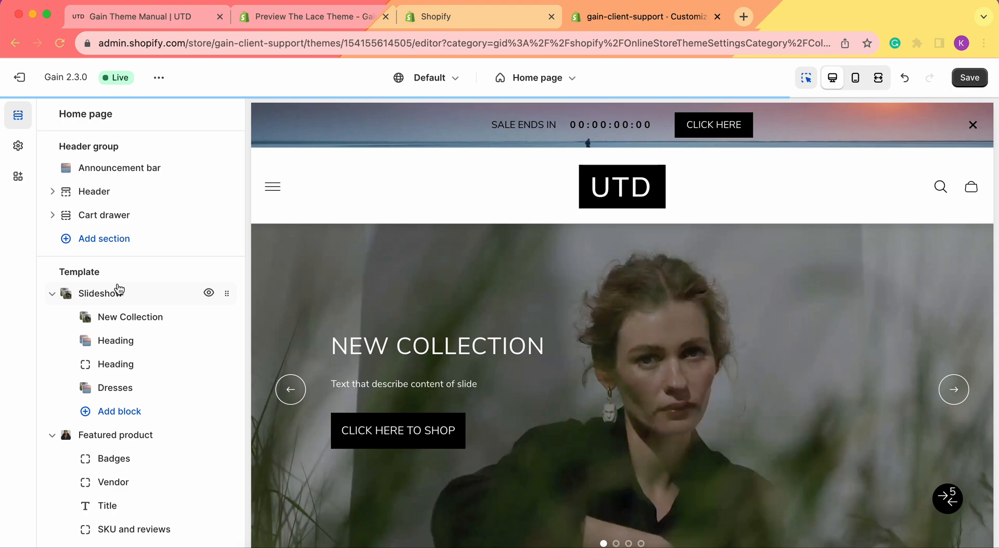
{"action": "scroll", "coordinate": [119, 288], "scroll_direction": "down", "scroll_amount": 10}
{"action": "scroll", "coordinate": [118, 289], "scroll_direction": "down", "scroll_amount": 15}
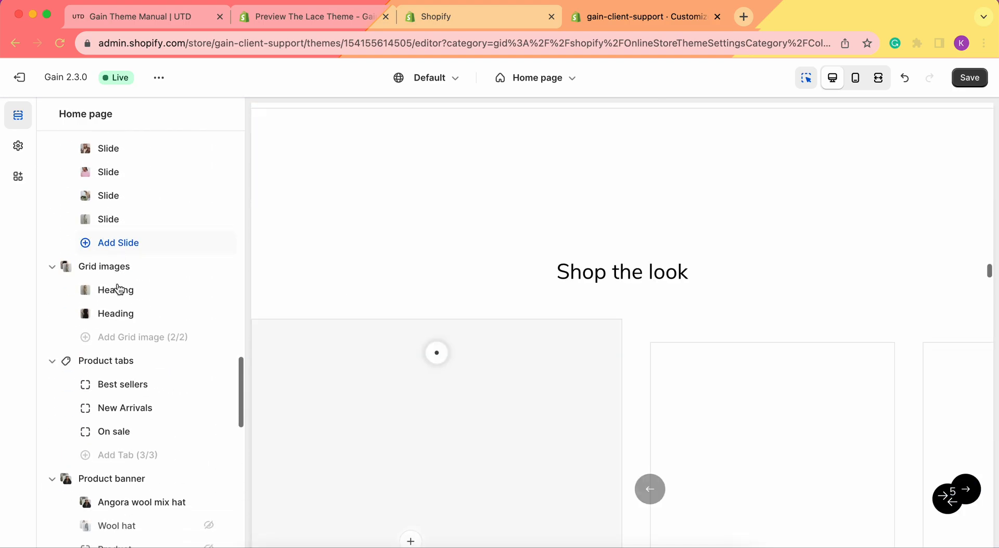
{"action": "scroll", "coordinate": [117, 282], "scroll_direction": "down", "scroll_amount": 10}
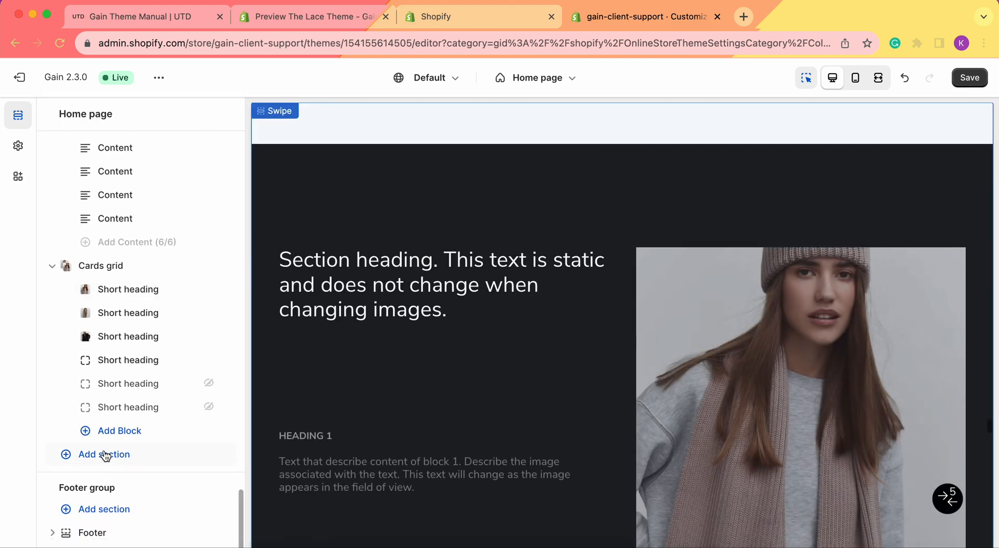
{"action": "left_click", "coordinate": [105, 454]}
{"action": "type", "text": "prici"}
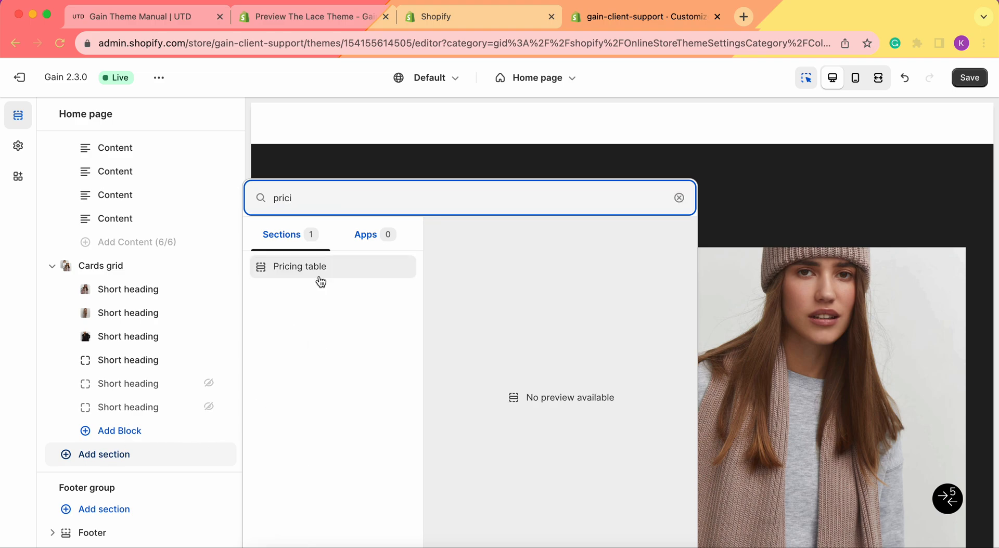
{"action": "left_click", "coordinate": [317, 275]}
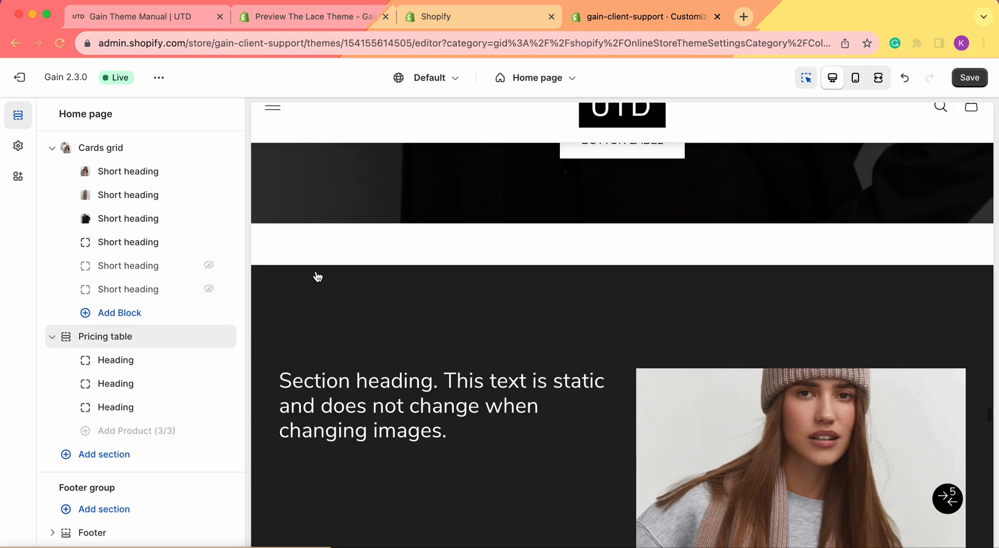
Examine the new pricing table's cards in the preview, both at desktop size and at full-screen width
{"action": "scroll", "coordinate": [404, 420], "scroll_direction": "down", "scroll_amount": 15}
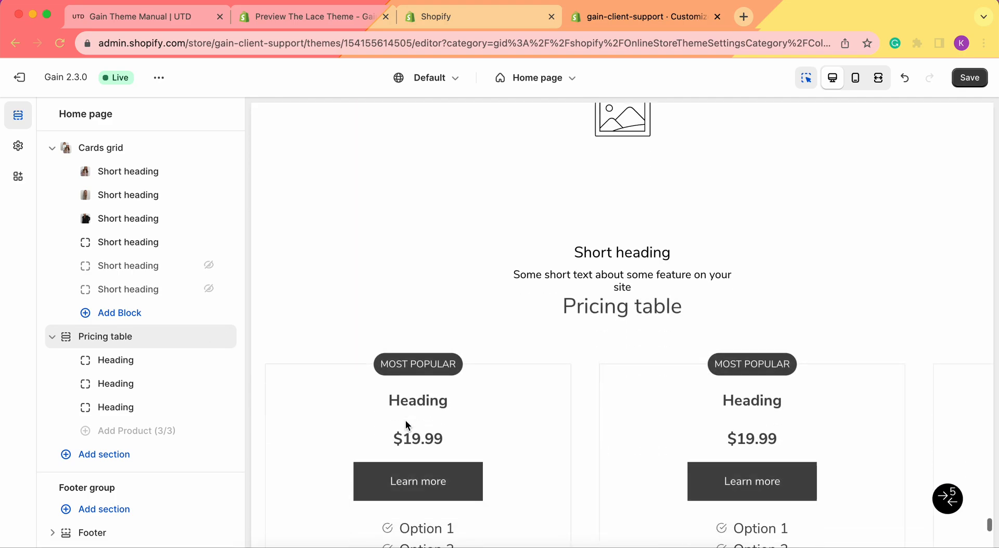
{"action": "scroll", "coordinate": [408, 424], "scroll_direction": "down", "scroll_amount": 2}
{"action": "scroll", "coordinate": [556, 345], "scroll_direction": "down", "scroll_amount": 1}
{"action": "scroll", "coordinate": [557, 343], "scroll_direction": "up", "scroll_amount": 1}
{"action": "scroll", "coordinate": [652, 229], "scroll_direction": "down", "scroll_amount": 1}
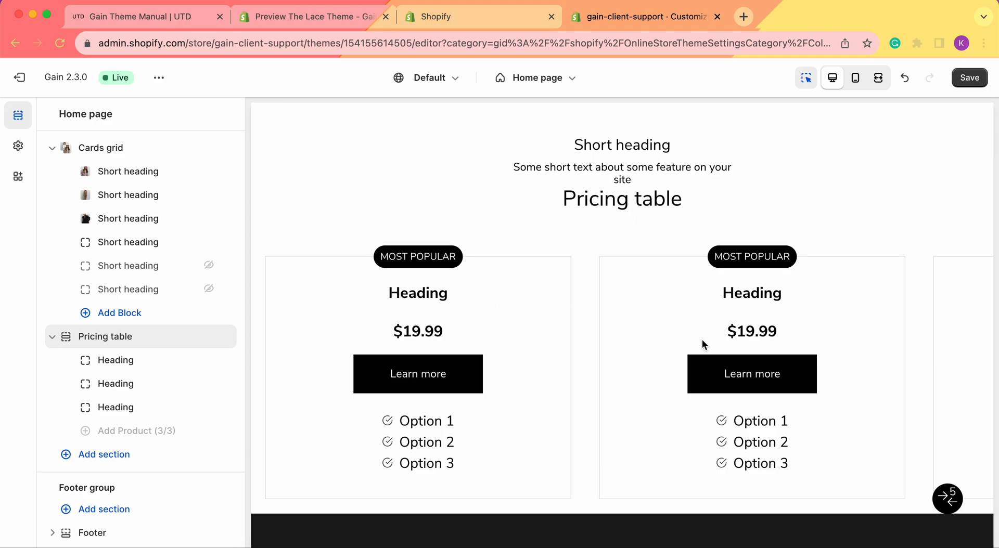
{"action": "left_click", "coordinate": [878, 78]}
{"action": "scroll", "coordinate": [677, 402], "scroll_direction": "down", "scroll_amount": 3}
{"action": "scroll", "coordinate": [723, 307], "scroll_direction": "up", "scroll_amount": 3}
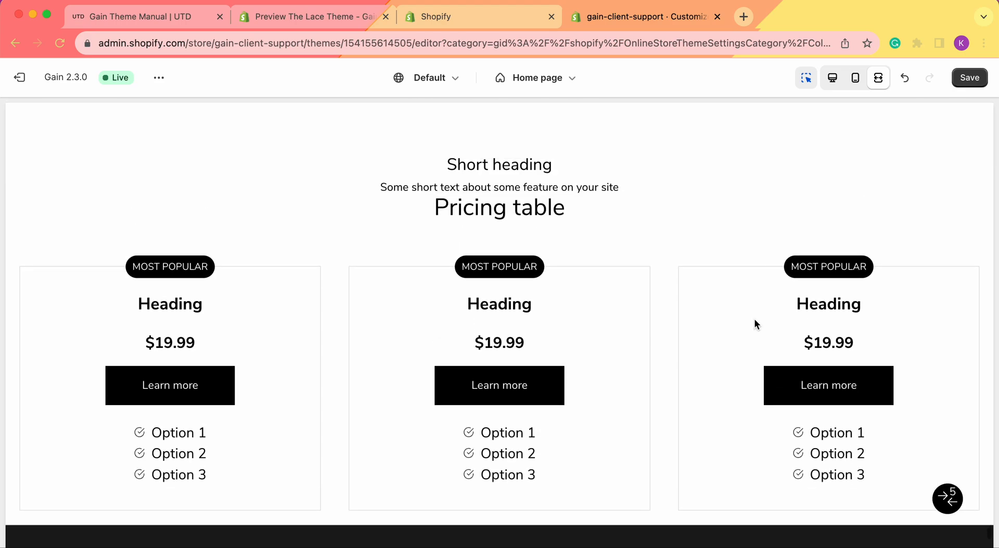
{"action": "left_click", "coordinate": [833, 78]}
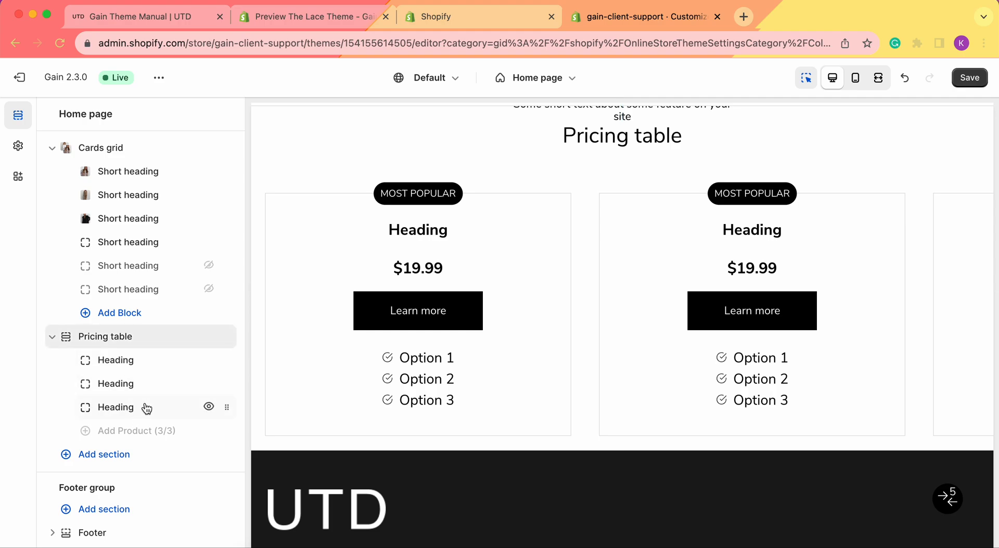
Temporarily hide the third and second product blocks of the pricing table, and make both visible again
{"action": "left_click", "coordinate": [209, 407]}
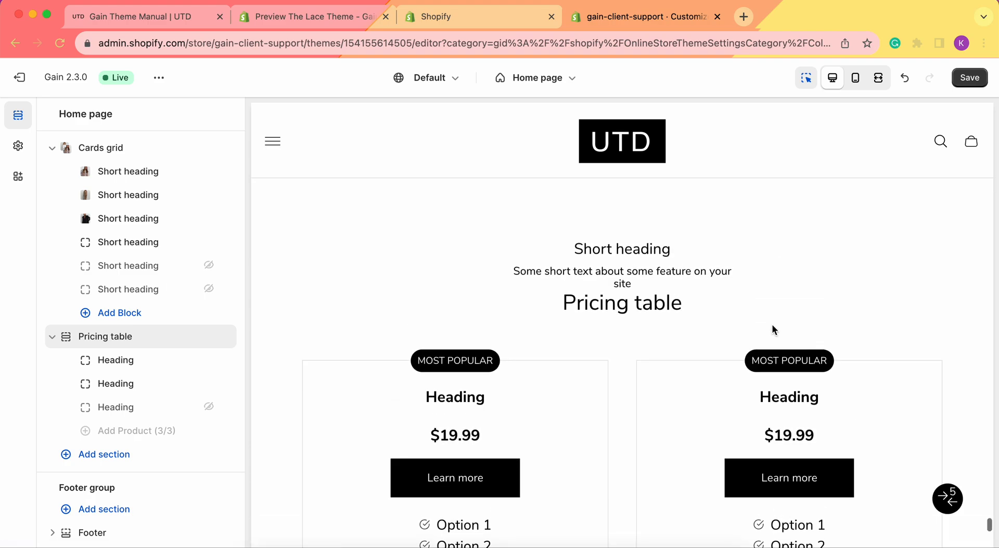
{"action": "left_click", "coordinate": [209, 384]}
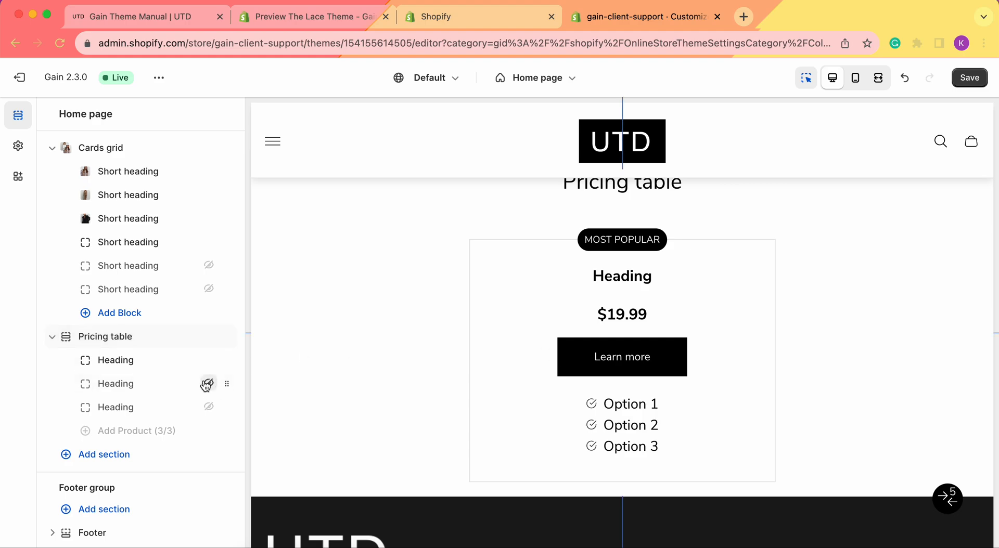
{"action": "left_click", "coordinate": [209, 384]}
{"action": "left_click", "coordinate": [208, 407]}
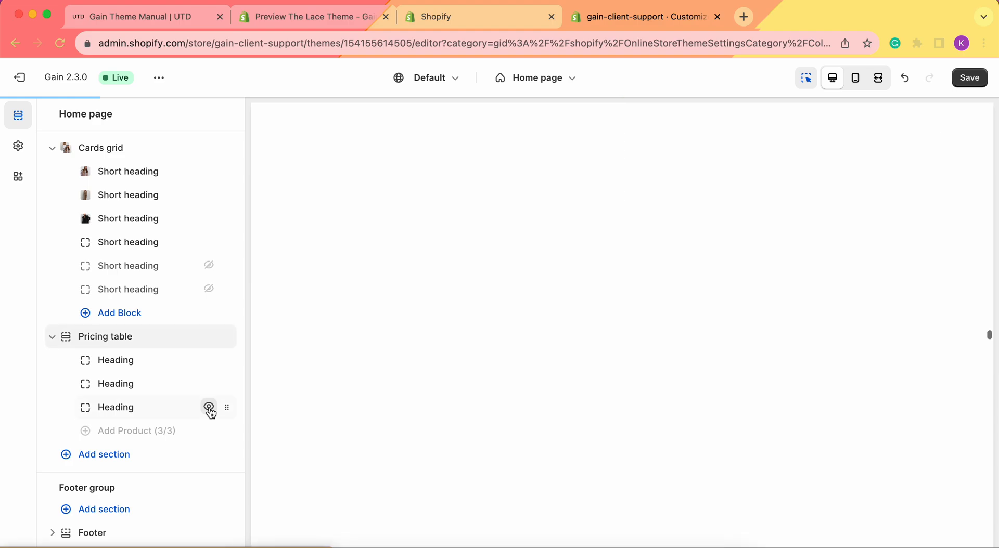
{"action": "left_click", "coordinate": [116, 407]}
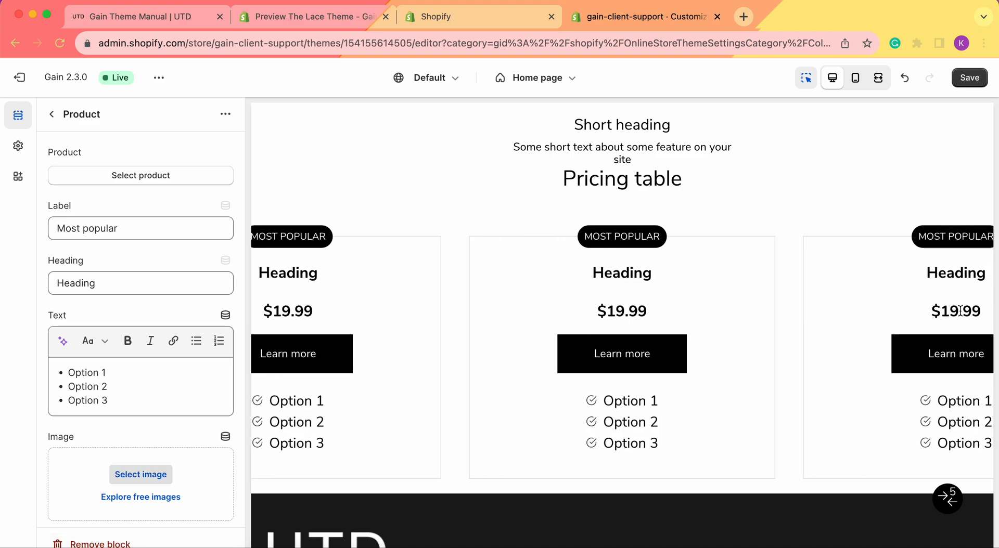
{"action": "left_click", "coordinate": [52, 113]}
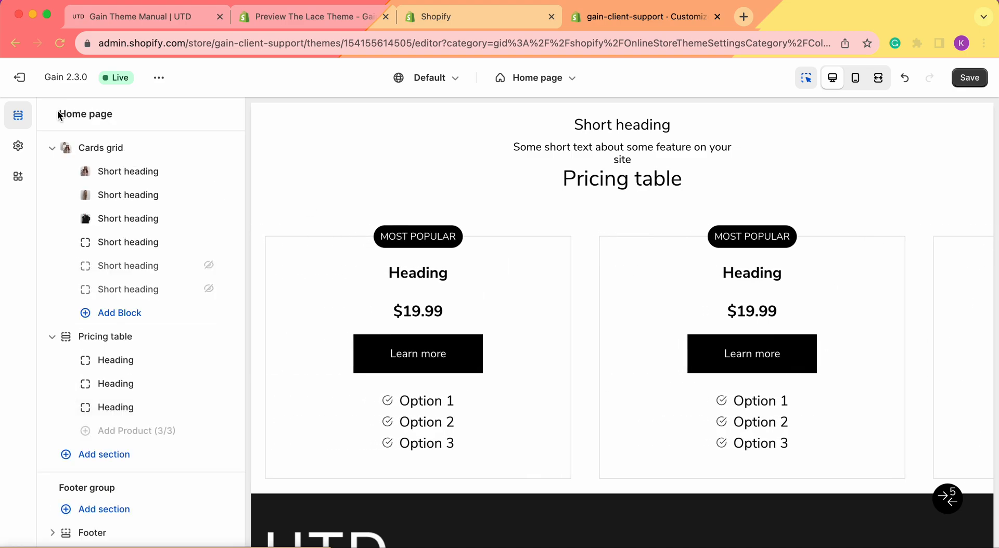
Set the Pricing table section's heading to "New Collection"
{"action": "left_click", "coordinate": [115, 343]}
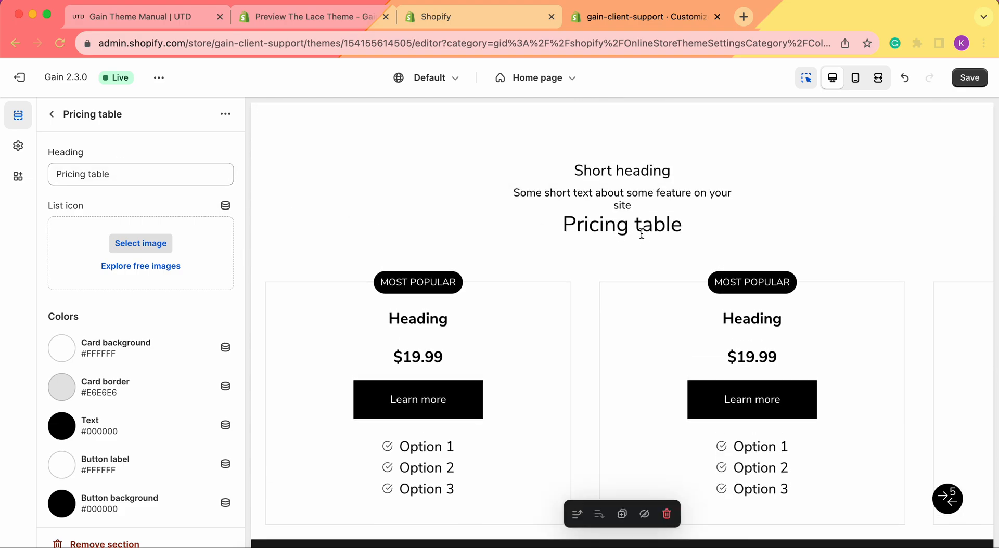
{"action": "triple_click", "coordinate": [146, 176]}
{"action": "type", "text": "New Collection"}
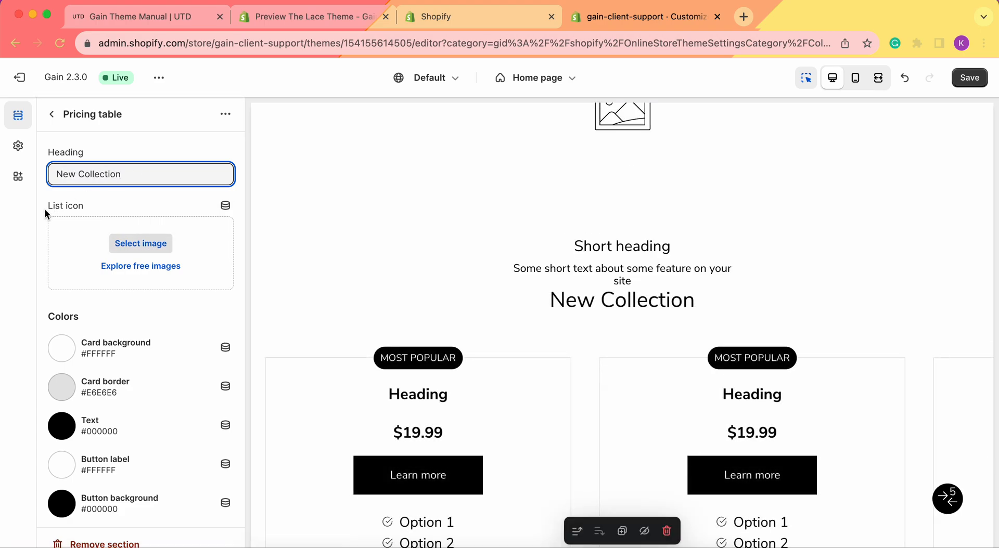
{"action": "left_click", "coordinate": [21, 237]}
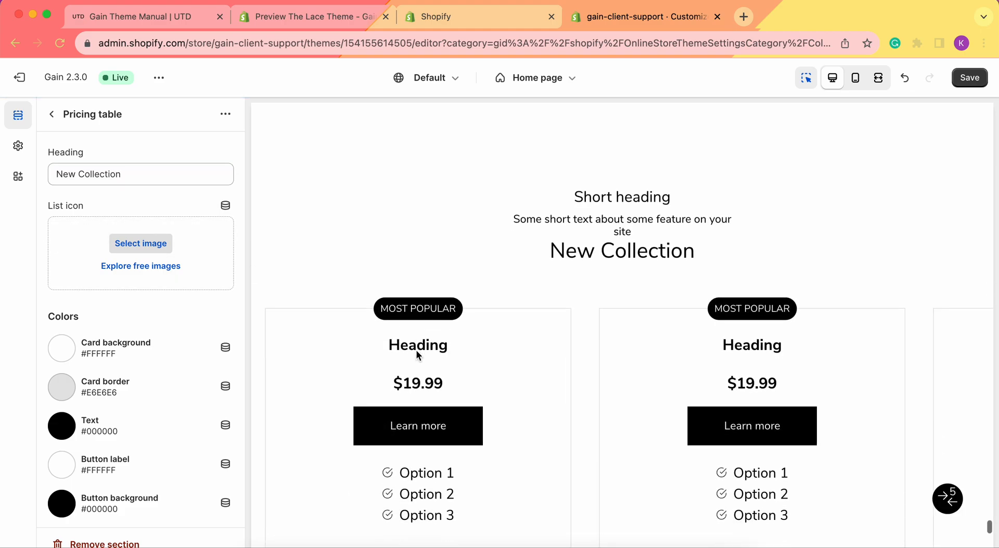
Try the black check mark PNG from the store library as the pricing table's list icon, and remove the image
{"action": "scroll", "coordinate": [437, 305], "scroll_direction": "down", "scroll_amount": 2}
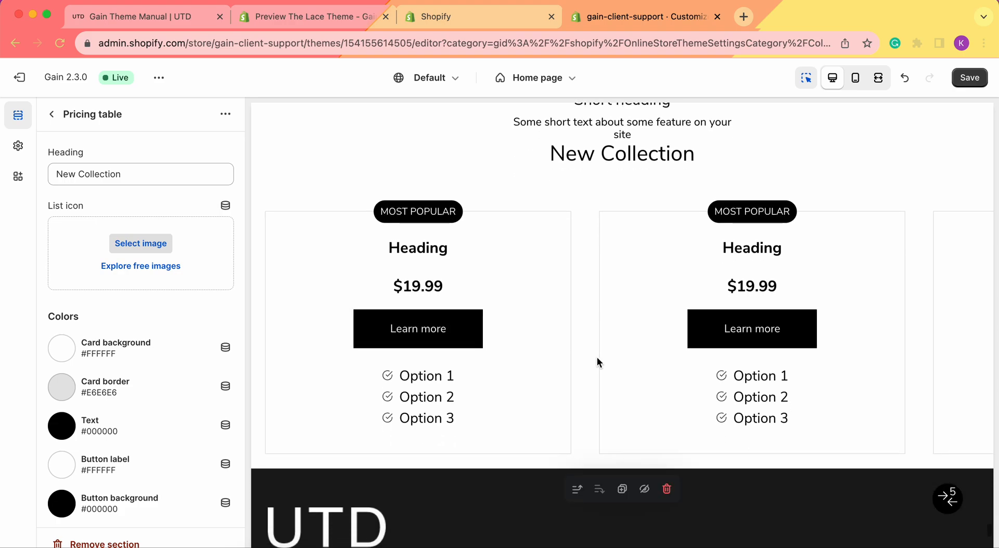
{"action": "scroll", "coordinate": [597, 356], "scroll_direction": "right", "scroll_amount": 2}
{"action": "scroll", "coordinate": [638, 404], "scroll_direction": "right", "scroll_amount": 3}
{"action": "left_click", "coordinate": [132, 246]}
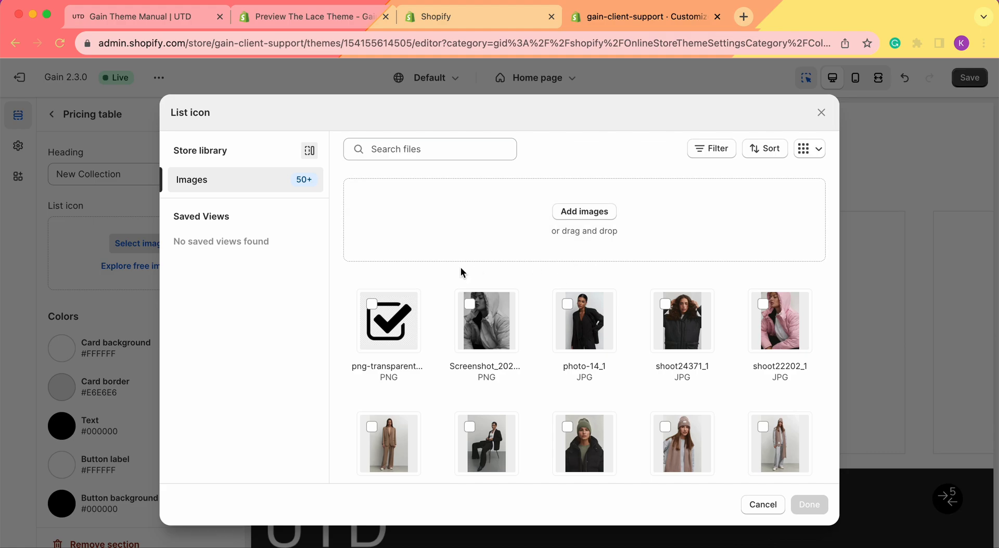
{"action": "left_click", "coordinate": [388, 320]}
{"action": "left_click", "coordinate": [811, 505]}
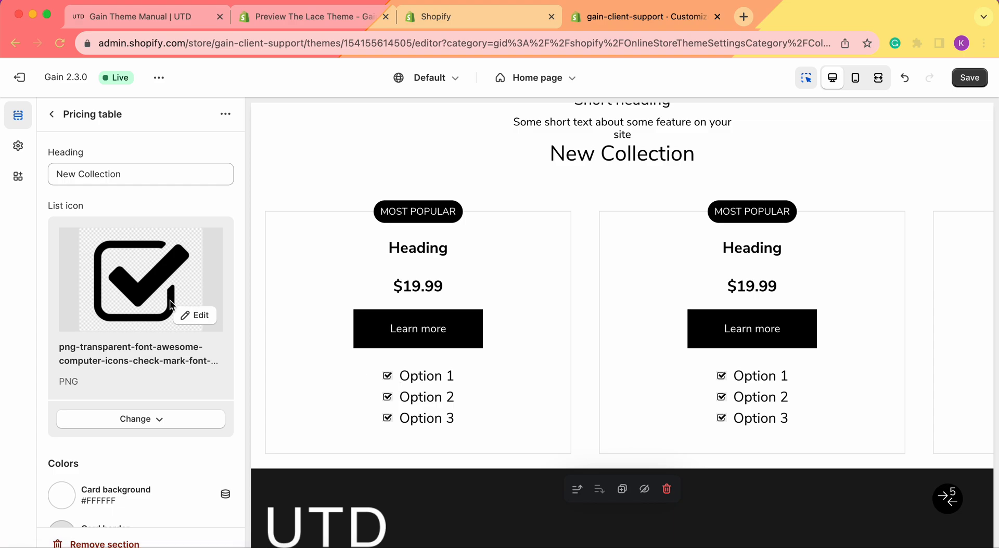
{"action": "left_click", "coordinate": [129, 417]}
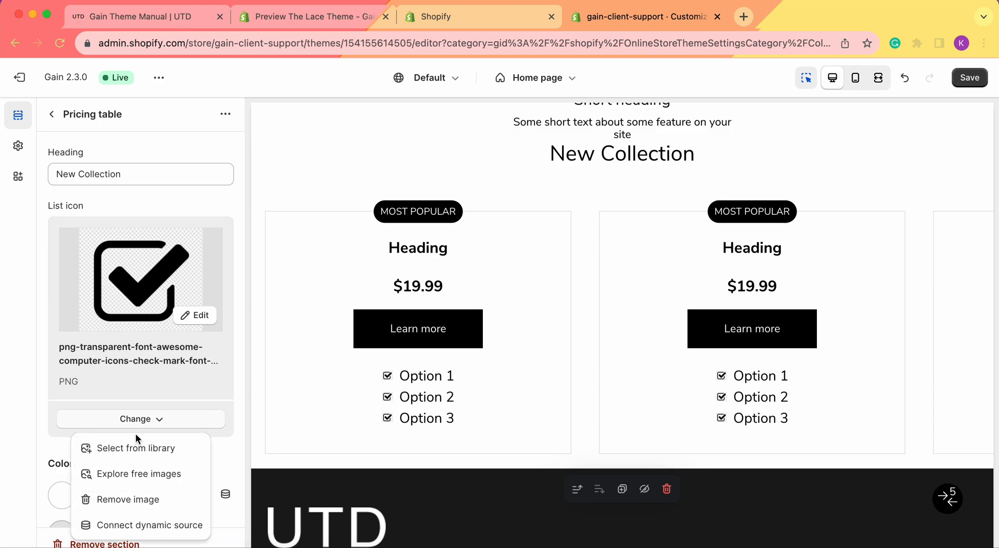
{"action": "left_click", "coordinate": [130, 502]}
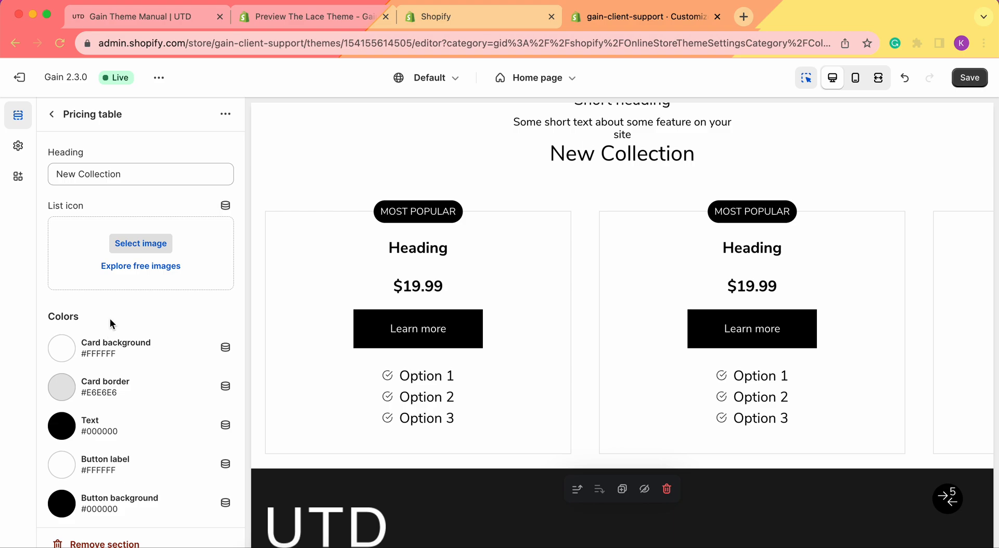
Try card background colour #36D3B0 on the pricing table, and set it back to #FFFFFF
{"action": "scroll", "coordinate": [110, 324], "scroll_direction": "down", "scroll_amount": 3}
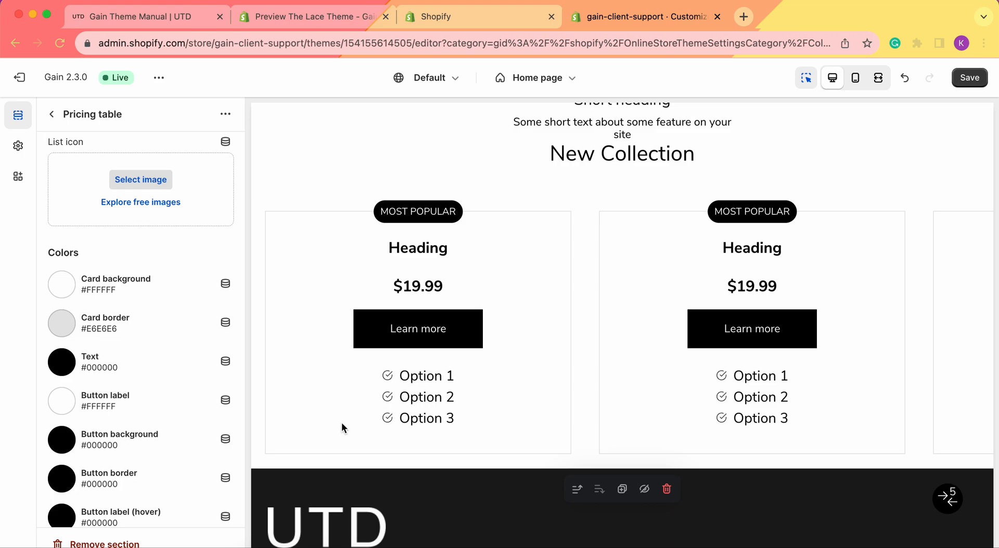
{"action": "scroll", "coordinate": [811, 298], "scroll_direction": "right", "scroll_amount": 5}
{"action": "scroll", "coordinate": [504, 302], "scroll_direction": "left", "scroll_amount": 5}
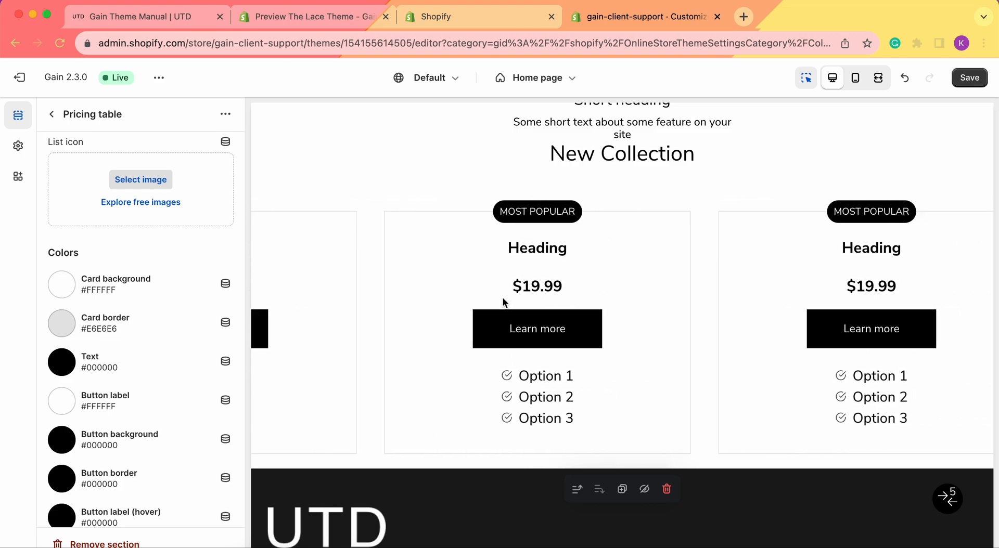
{"action": "left_click", "coordinate": [71, 287]}
{"action": "left_click", "coordinate": [130, 485]}
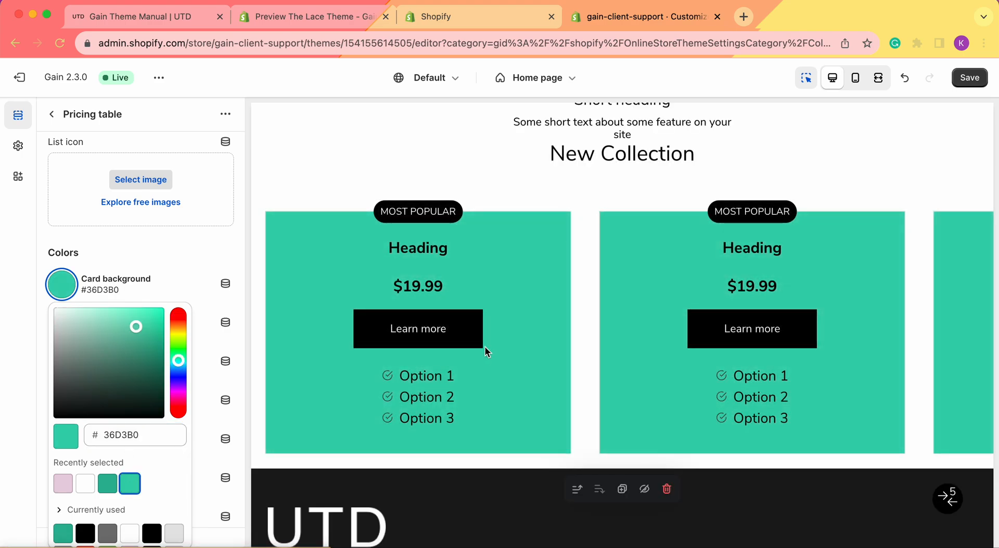
{"action": "scroll", "coordinate": [484, 345], "scroll_direction": "right", "scroll_amount": 5}
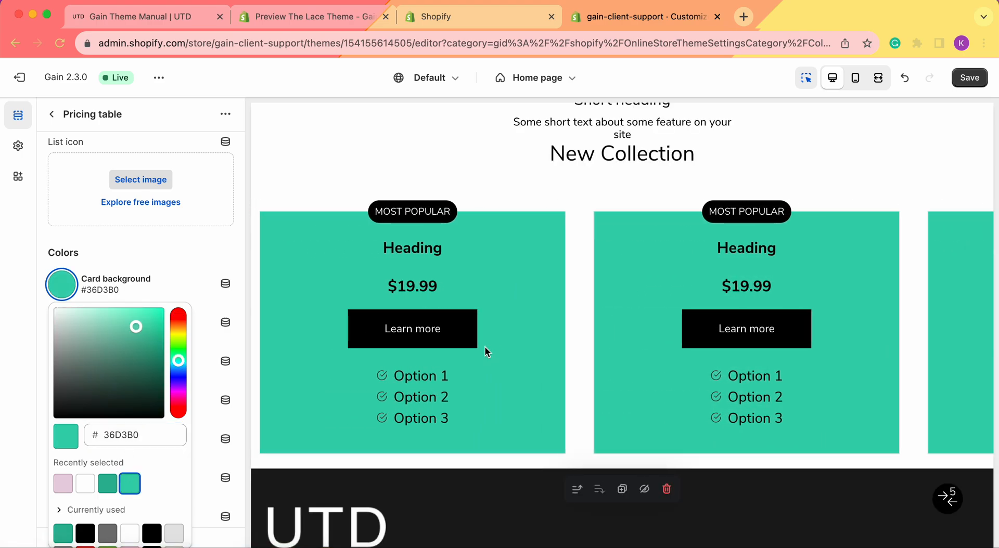
{"action": "left_click", "coordinate": [86, 483]}
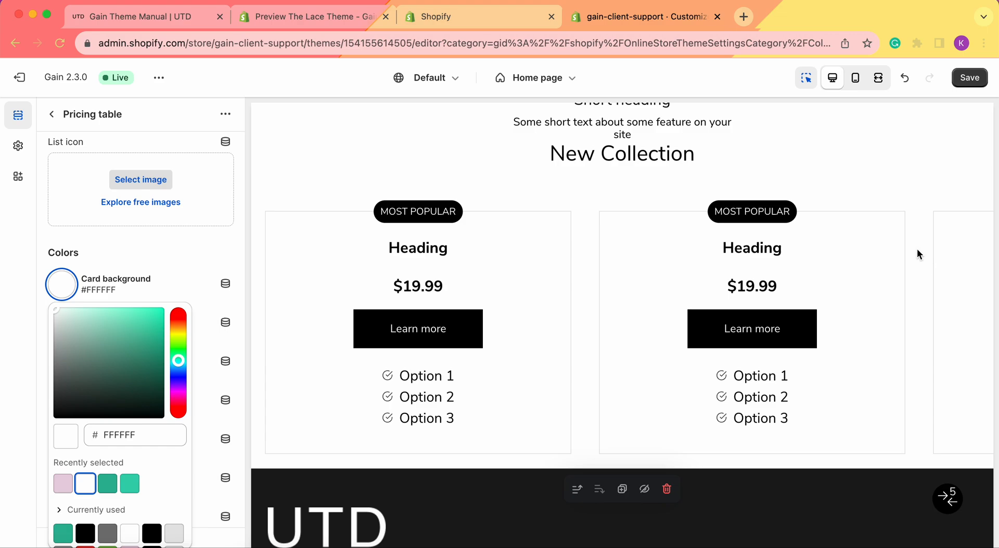
{"action": "left_click", "coordinate": [23, 253]}
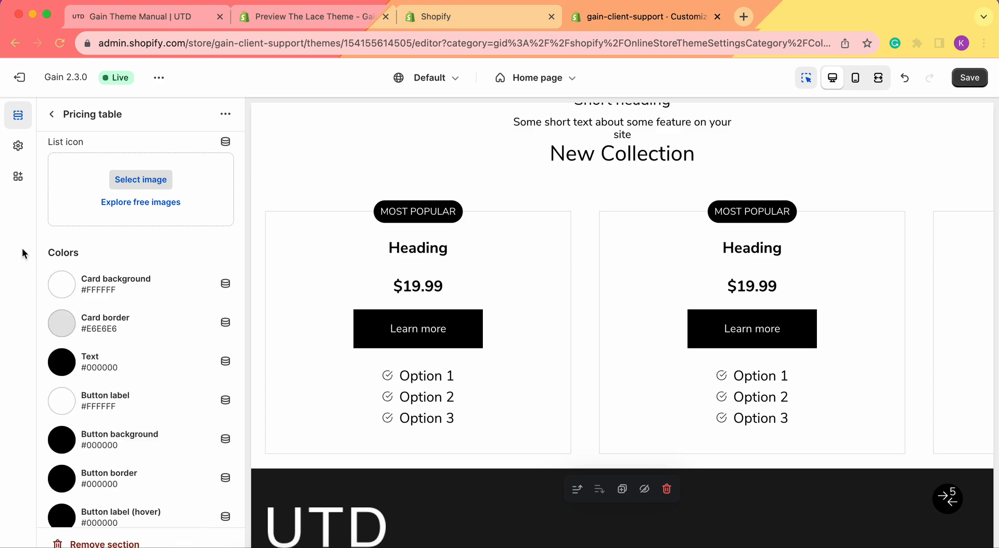
Examine the theme-wide colour settings and the Pricing table section's own card, text, button and hover colour options
{"action": "left_click", "coordinate": [19, 149]}
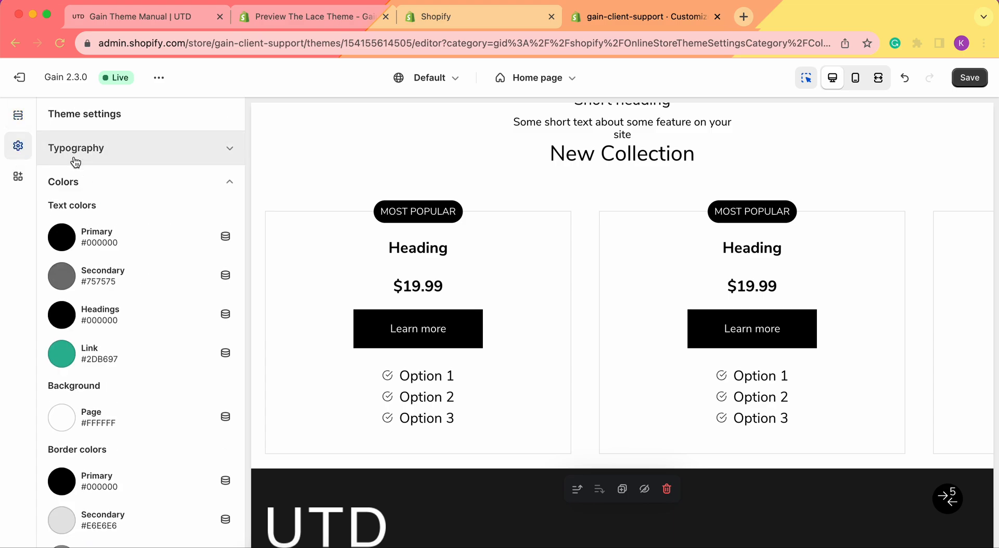
{"action": "scroll", "coordinate": [124, 282], "scroll_direction": "down", "scroll_amount": 3}
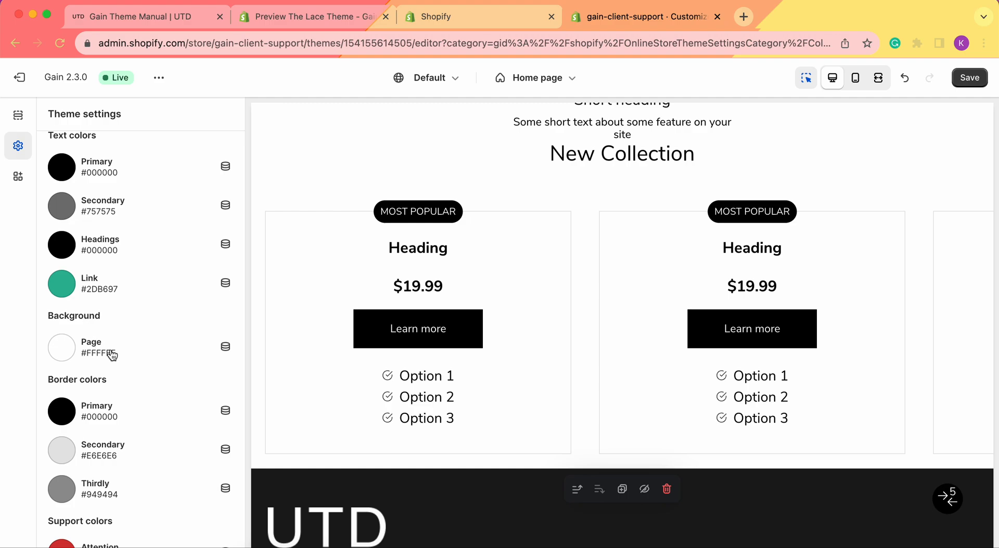
{"action": "left_click", "coordinate": [18, 119]}
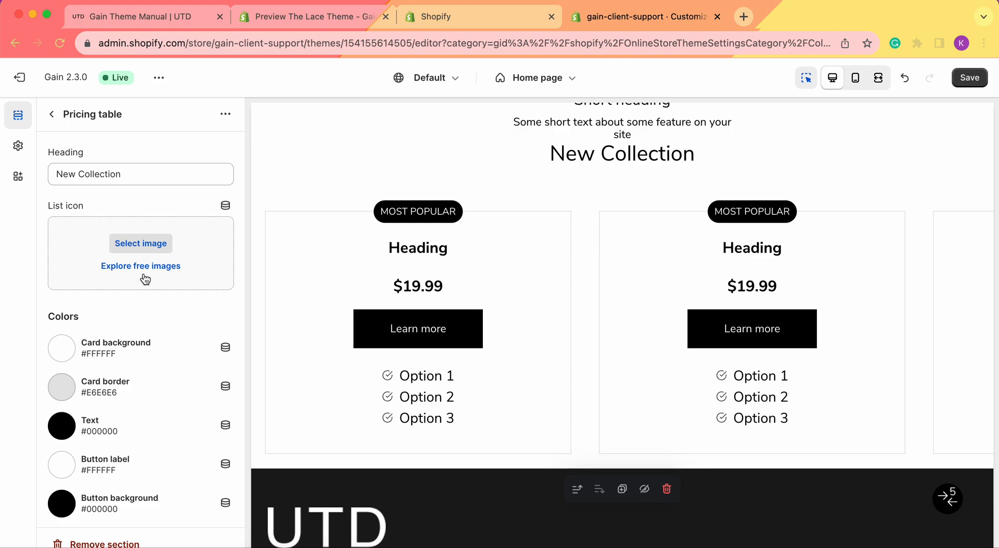
{"action": "scroll", "coordinate": [145, 291], "scroll_direction": "down", "scroll_amount": 3}
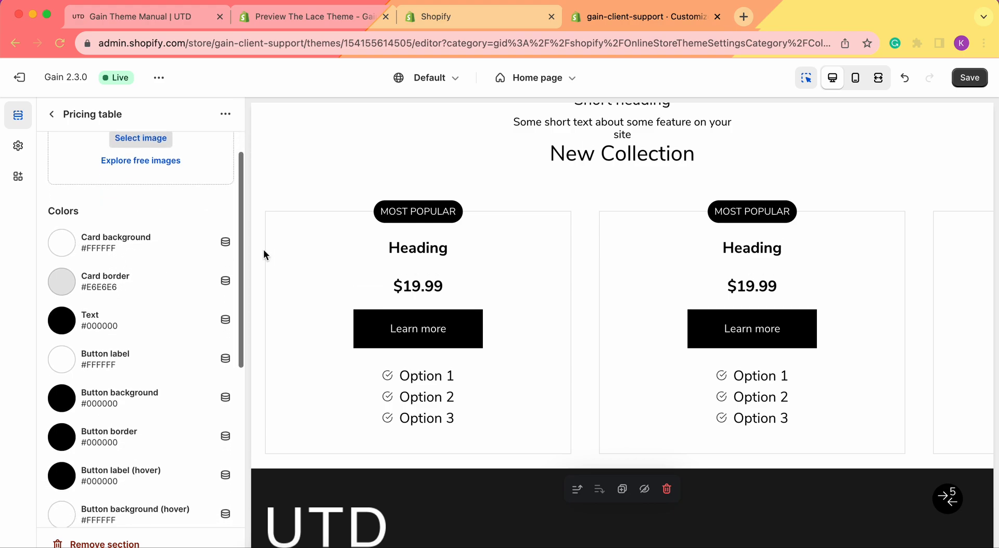
{"action": "scroll", "coordinate": [171, 265], "scroll_direction": "down", "scroll_amount": 1}
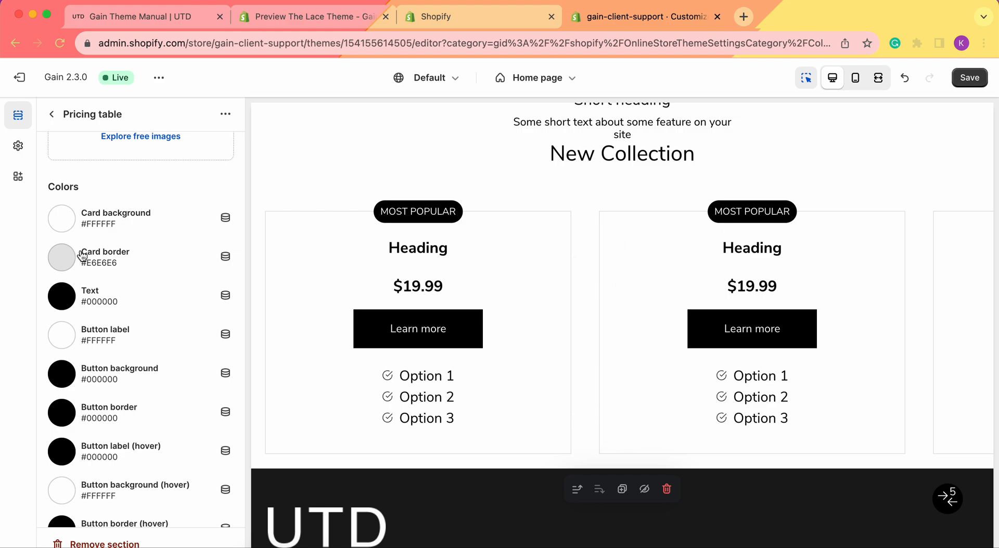
{"action": "scroll", "coordinate": [88, 255], "scroll_direction": "down", "scroll_amount": 2}
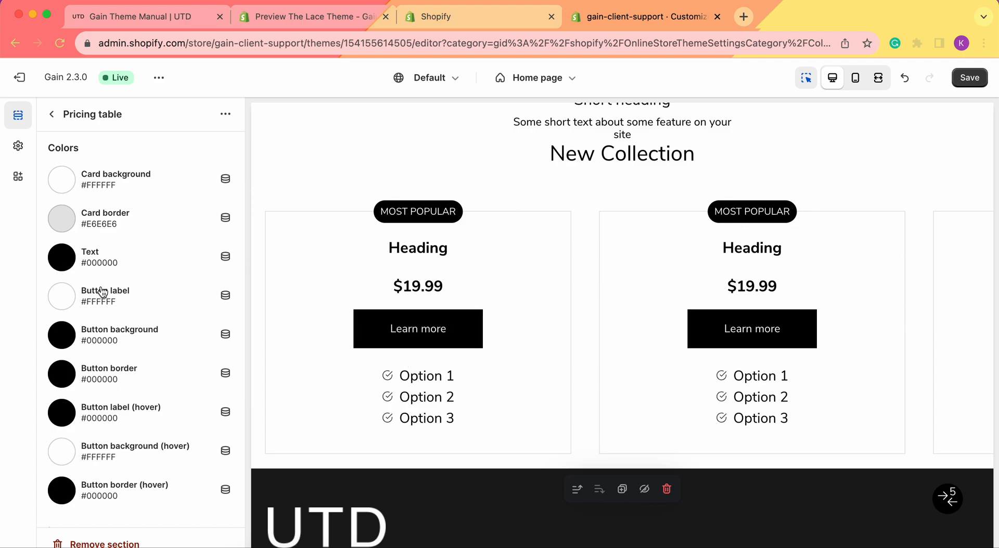
{"action": "scroll", "coordinate": [103, 292], "scroll_direction": "down", "scroll_amount": 1}
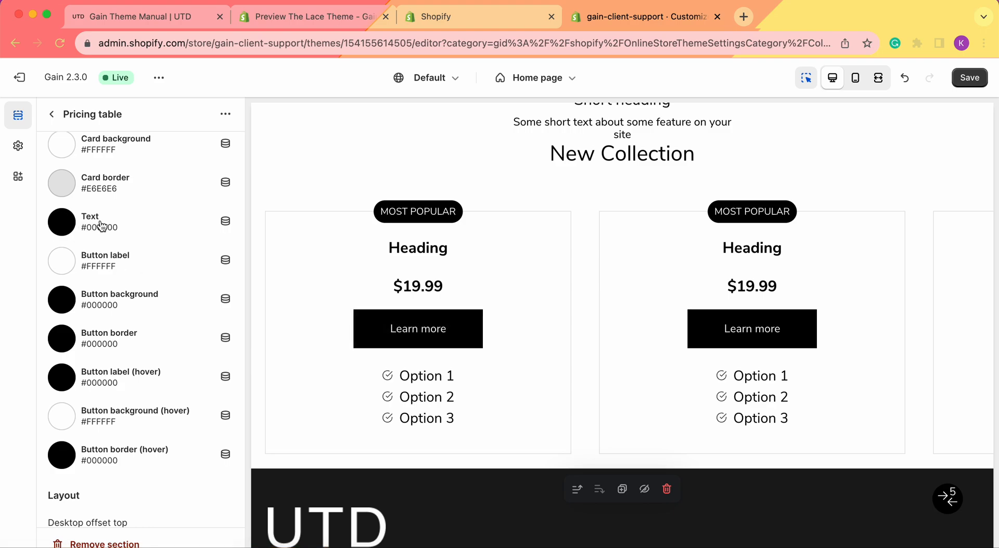
{"action": "scroll", "coordinate": [79, 266], "scroll_direction": "down", "scroll_amount": 1}
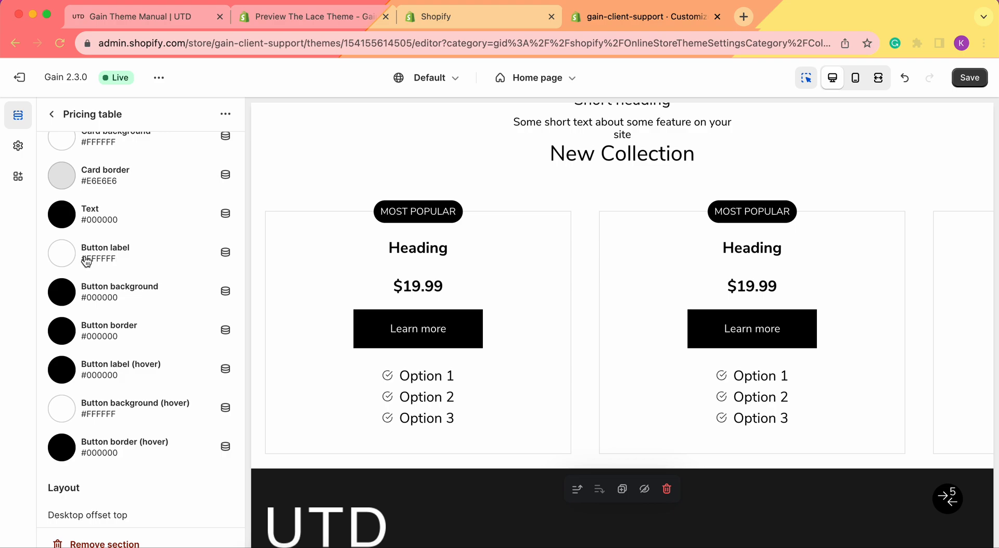
{"action": "scroll", "coordinate": [86, 261], "scroll_direction": "down", "scroll_amount": 1}
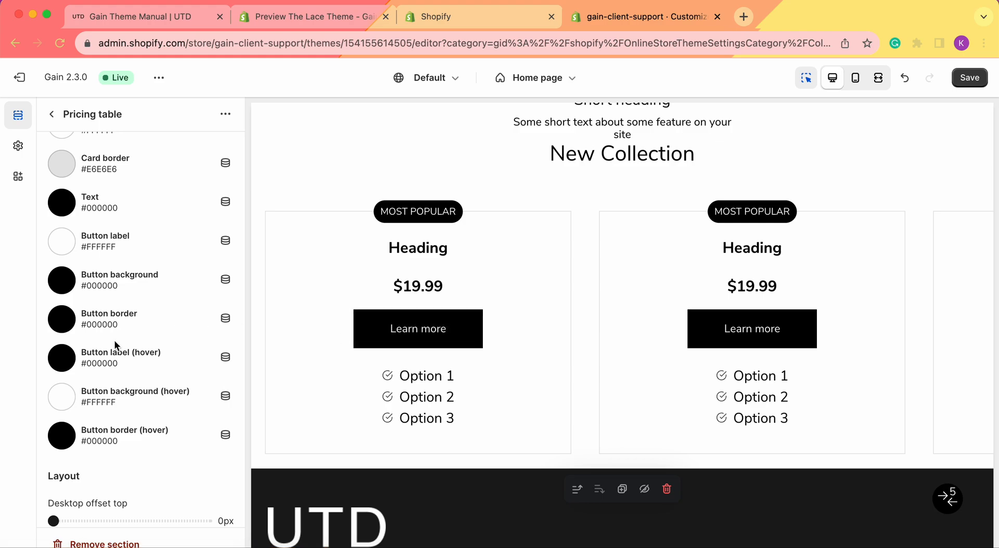
{"action": "scroll", "coordinate": [115, 332], "scroll_direction": "down", "scroll_amount": 1}
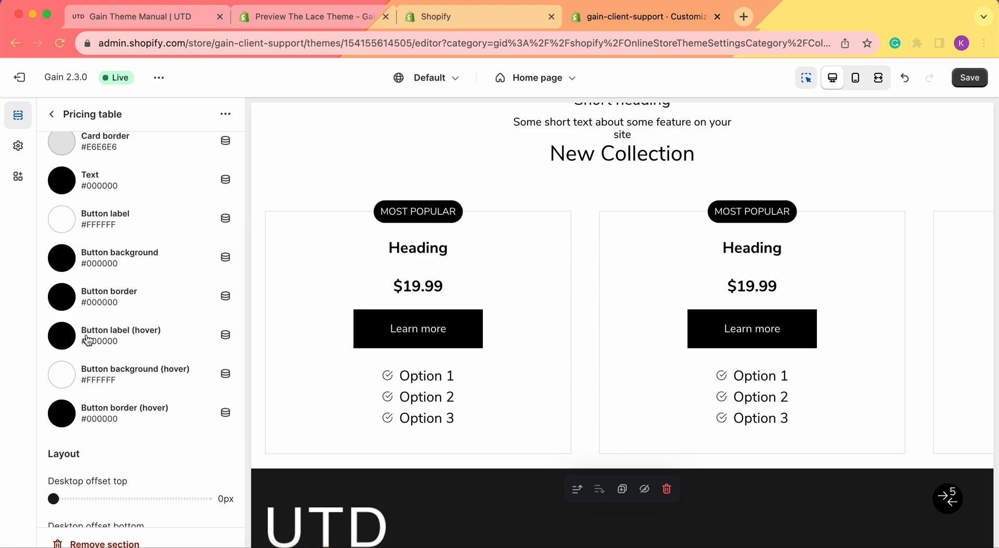
Try #E9D0E0 as the pricing table's button background hover colour, and undo the change
{"action": "left_click", "coordinate": [70, 378]}
{"action": "left_click", "coordinate": [135, 343]}
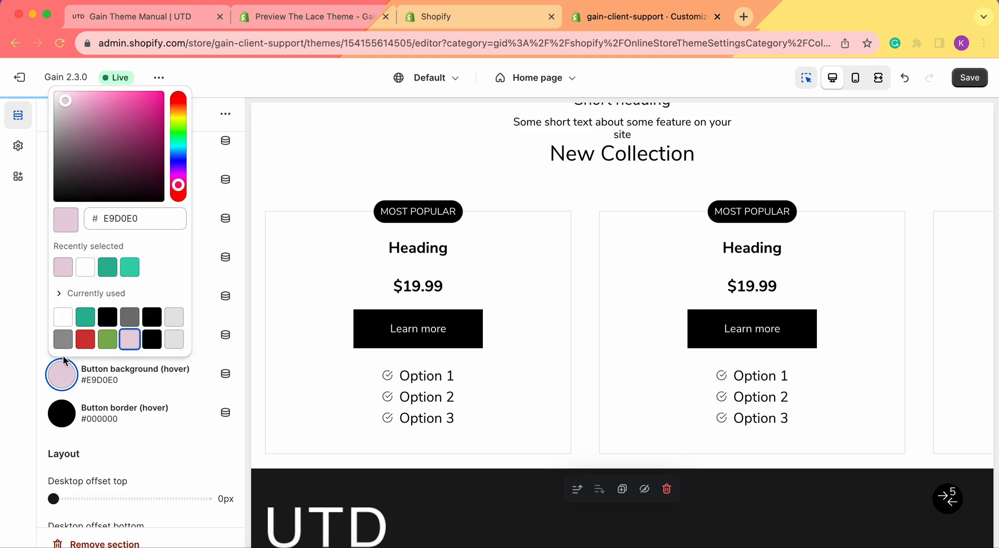
{"action": "left_click", "coordinate": [21, 375]}
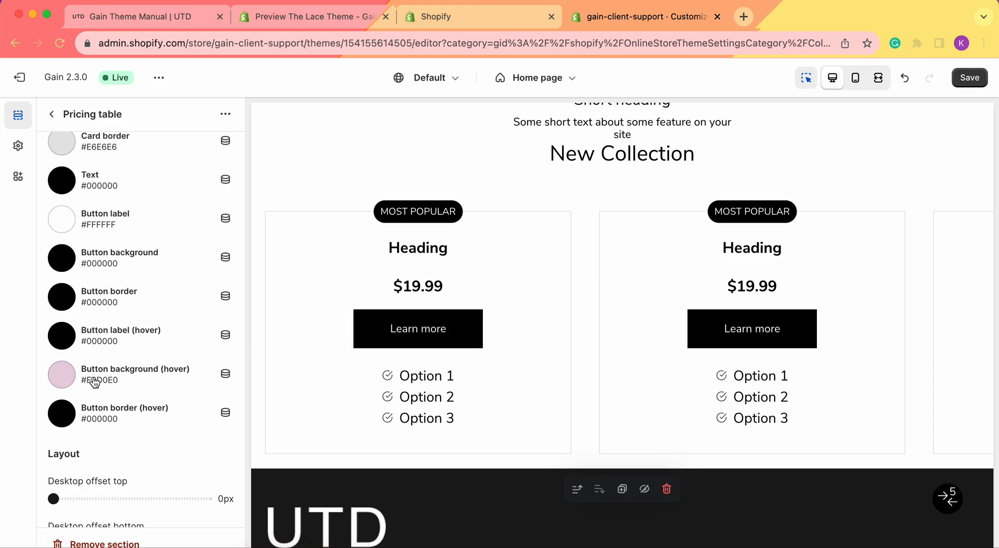
{"action": "left_click", "coordinate": [904, 77]}
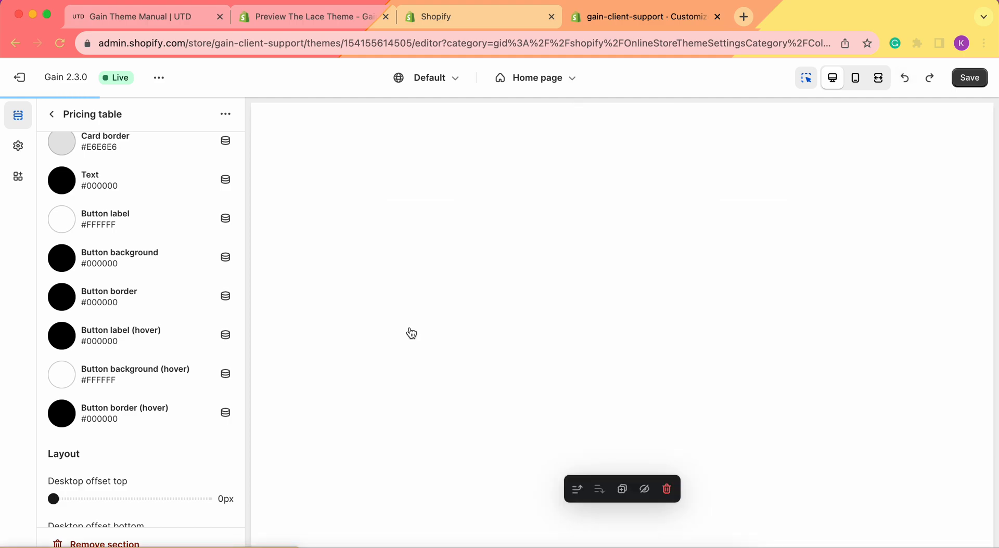
Set the Pricing table section's desktop offset top to 61px
{"action": "scroll", "coordinate": [154, 382], "scroll_direction": "down", "scroll_amount": 3}
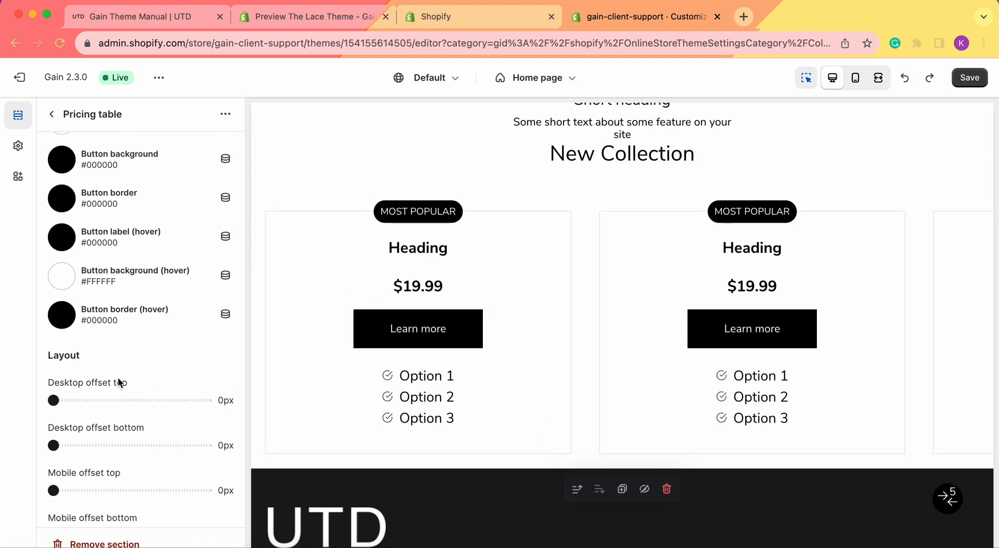
{"action": "scroll", "coordinate": [118, 379], "scroll_direction": "down", "scroll_amount": 1}
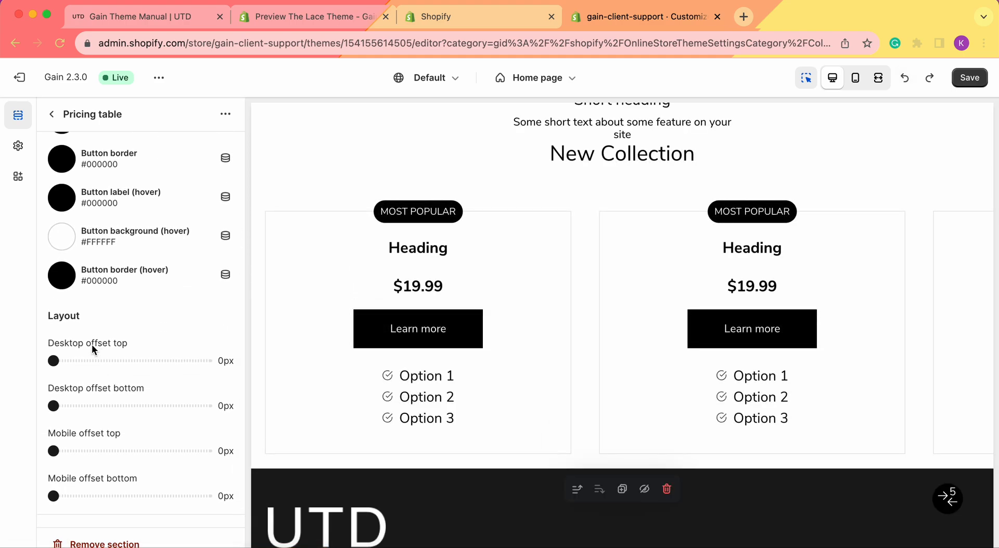
{"action": "scroll", "coordinate": [551, 256], "scroll_direction": "up", "scroll_amount": 6}
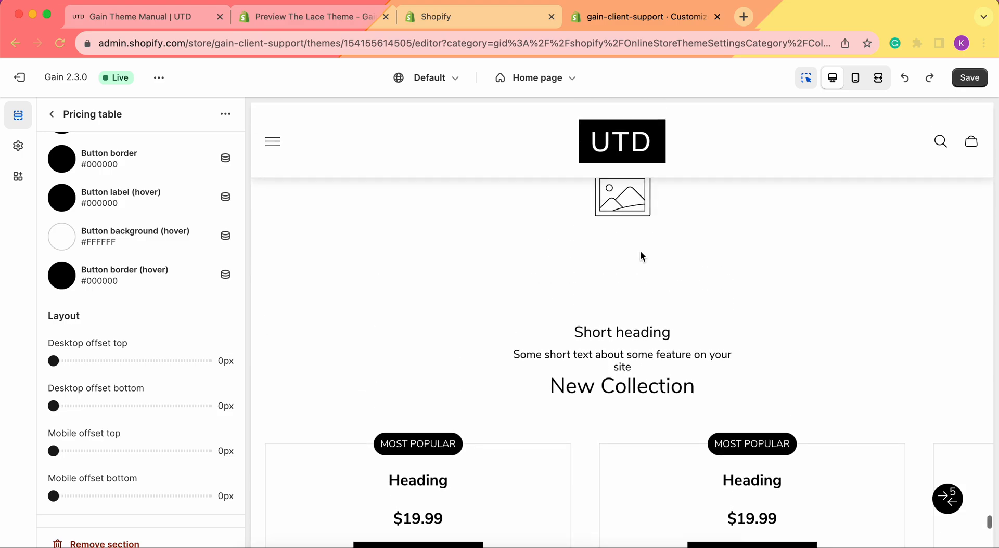
{"action": "scroll", "coordinate": [621, 343], "scroll_direction": "down", "scroll_amount": 2}
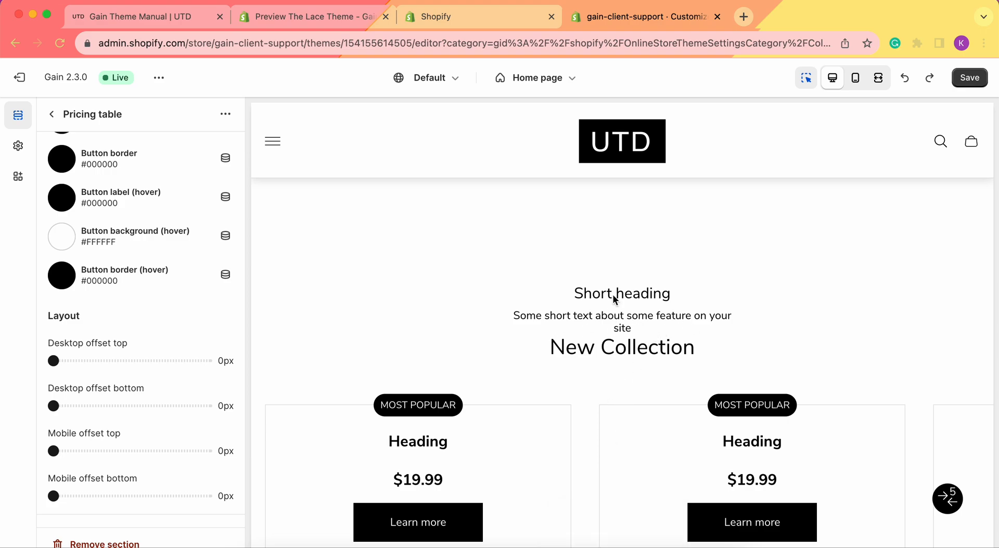
{"action": "scroll", "coordinate": [601, 467], "scroll_direction": "down", "scroll_amount": 2}
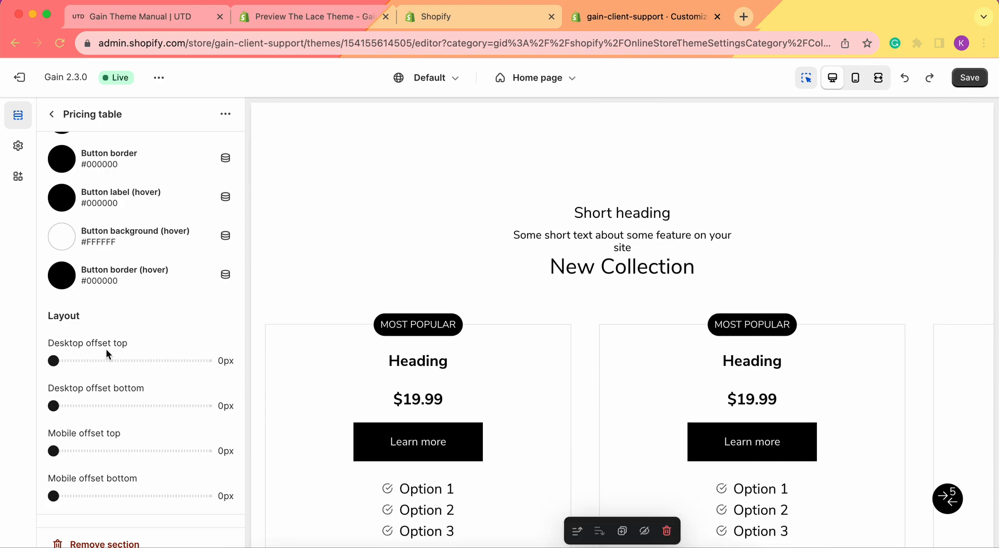
{"action": "left_click_drag", "start_coordinate": [53, 360], "coordinate": [143, 360]}
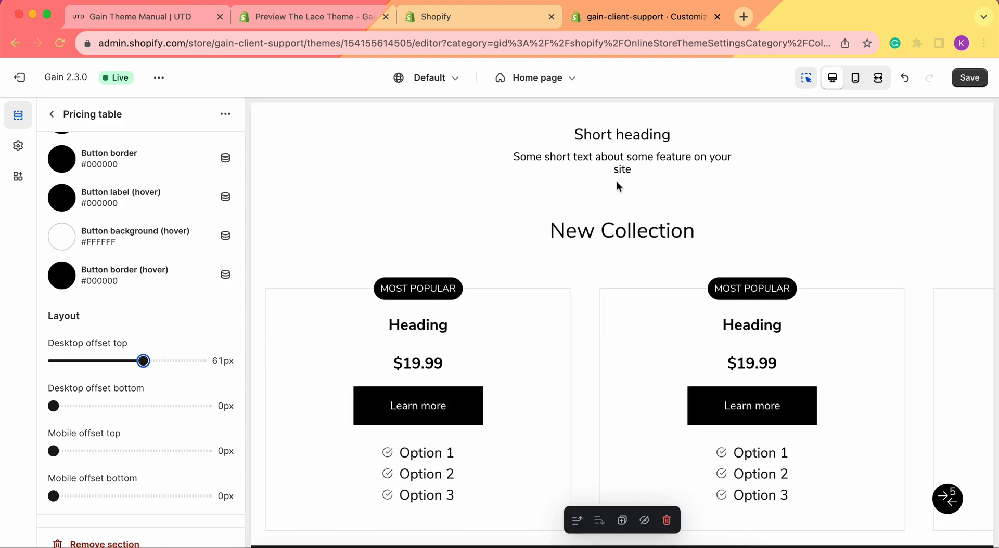
Set the Pricing table section's desktop offset bottom to 59px
{"action": "scroll", "coordinate": [197, 318], "scroll_direction": "down", "scroll_amount": 2}
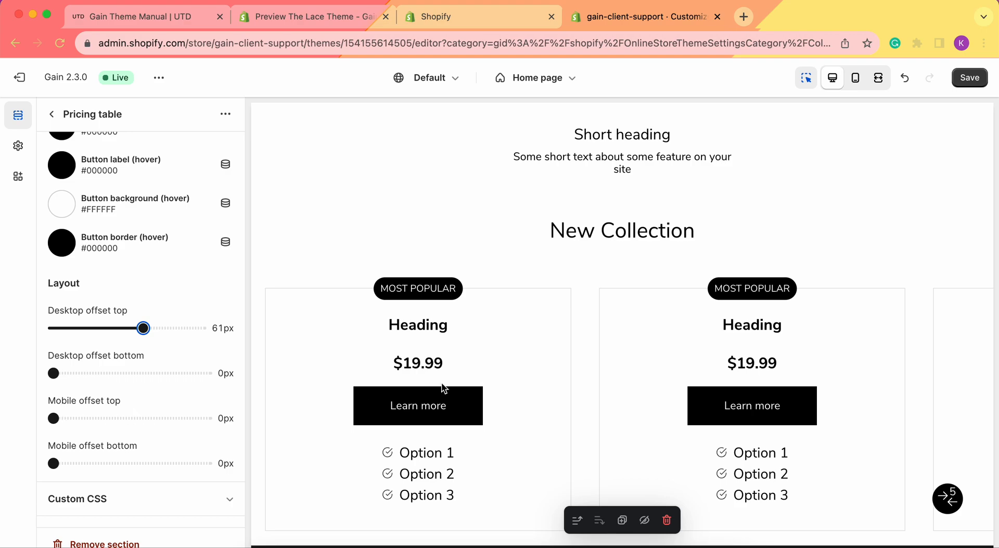
{"action": "scroll", "coordinate": [444, 388], "scroll_direction": "down", "scroll_amount": 3}
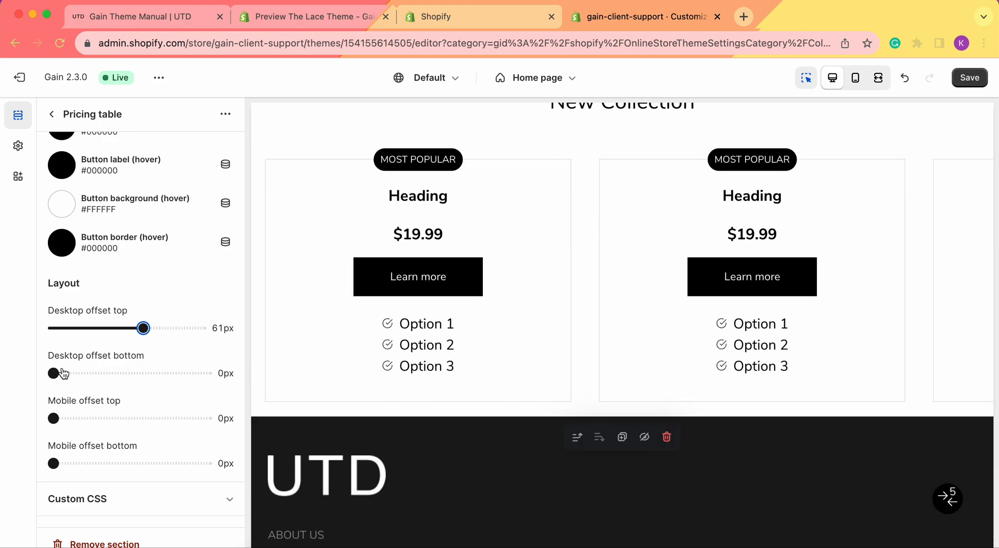
{"action": "left_click_drag", "start_coordinate": [62, 373], "coordinate": [140, 373]}
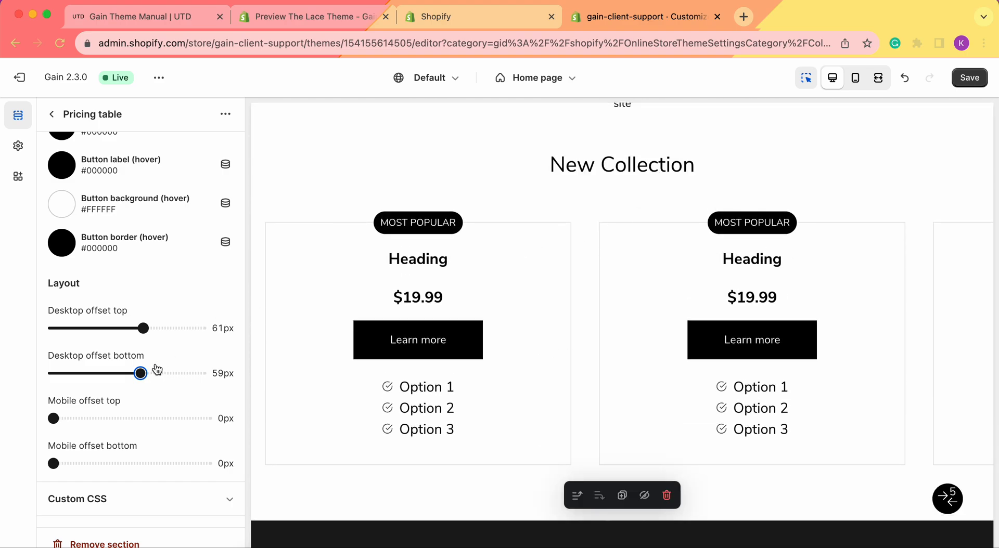
Assign the product "Angora wool mix hat" to the first product block of the Pricing table section
{"action": "scroll", "coordinate": [97, 347], "scroll_direction": "up", "scroll_amount": 10}
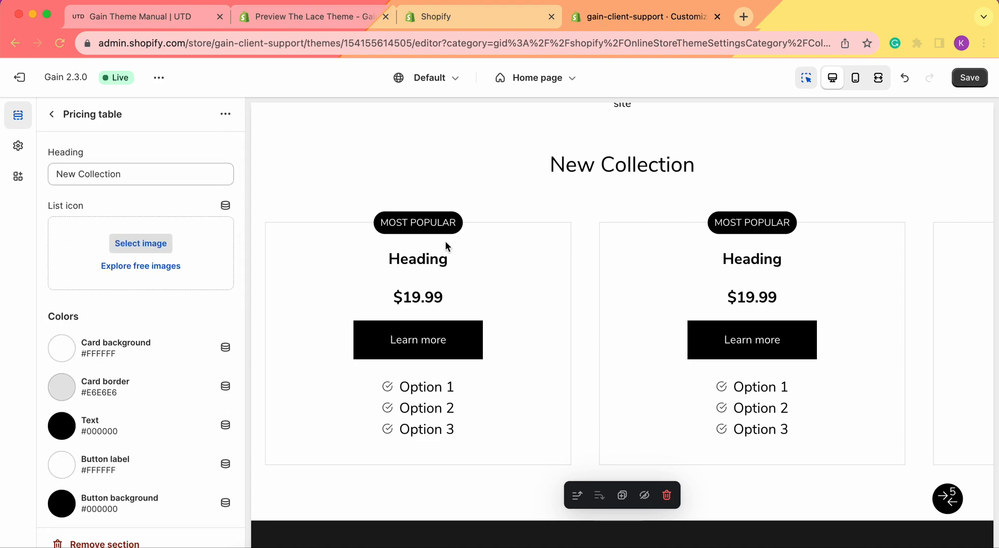
{"action": "left_click", "coordinate": [51, 114]}
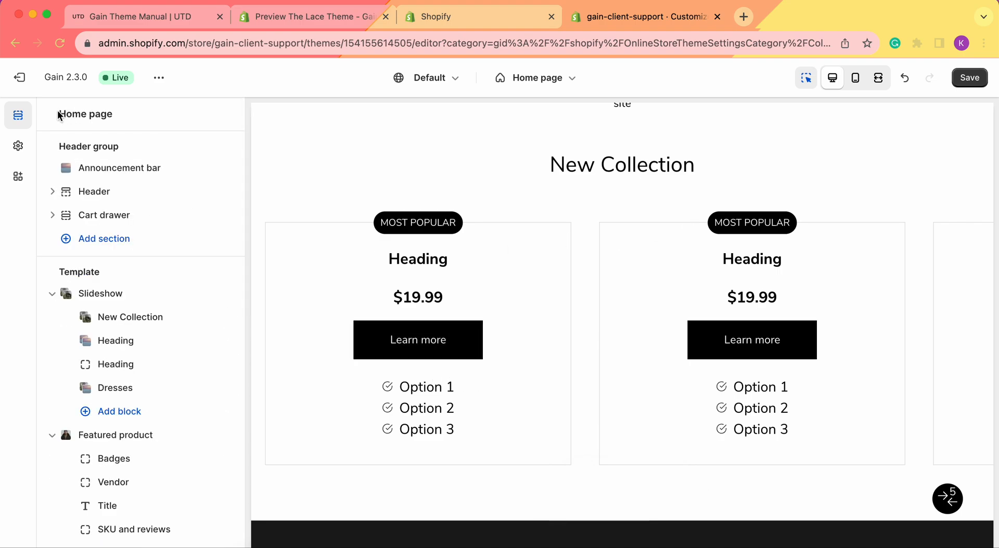
{"action": "scroll", "coordinate": [129, 337], "scroll_direction": "down", "scroll_amount": 10}
{"action": "scroll", "coordinate": [128, 337], "scroll_direction": "down", "scroll_amount": 15}
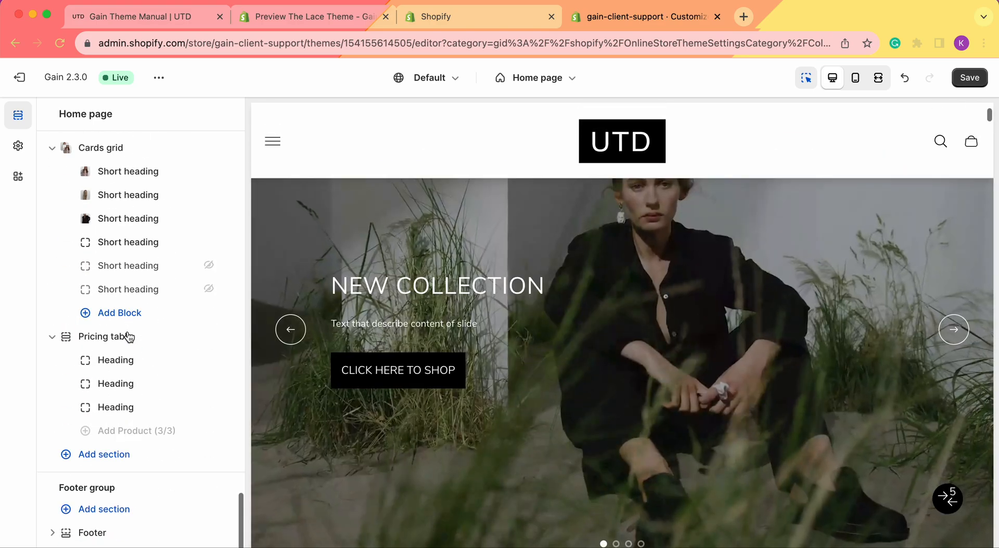
{"action": "scroll", "coordinate": [327, 400], "scroll_direction": "down", "scroll_amount": 20}
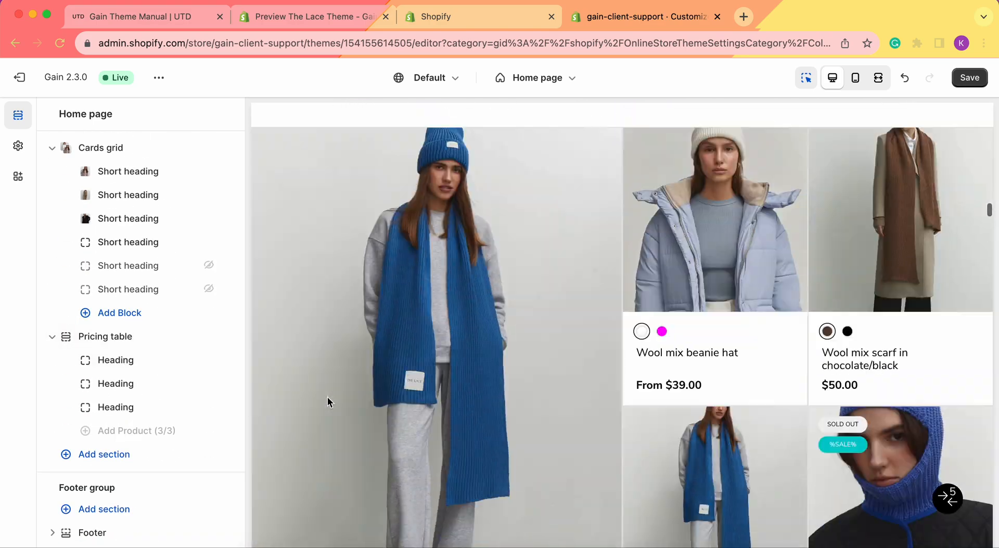
{"action": "scroll", "coordinate": [327, 397], "scroll_direction": "down", "scroll_amount": 20}
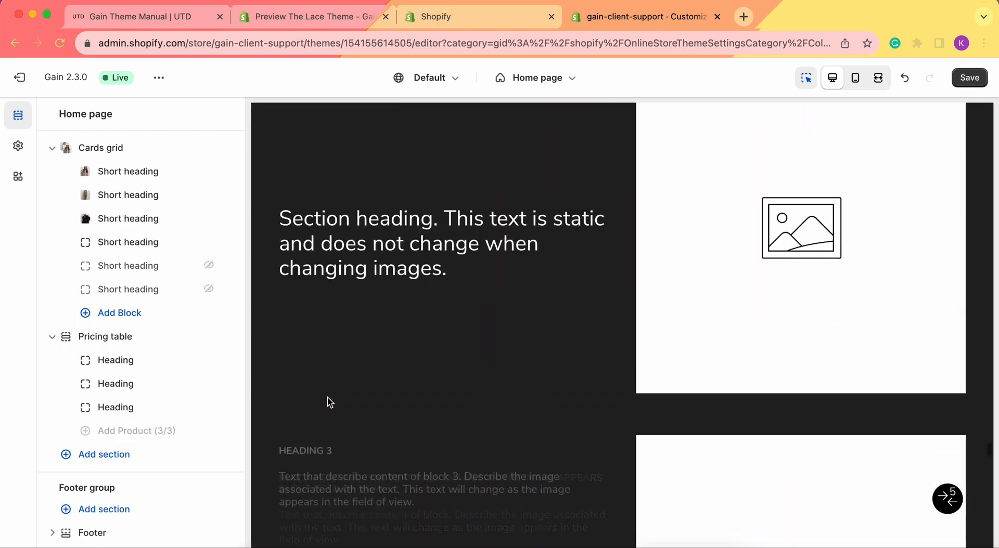
{"action": "scroll", "coordinate": [328, 400], "scroll_direction": "down", "scroll_amount": 20}
{"action": "scroll", "coordinate": [327, 400], "scroll_direction": "up", "scroll_amount": 10}
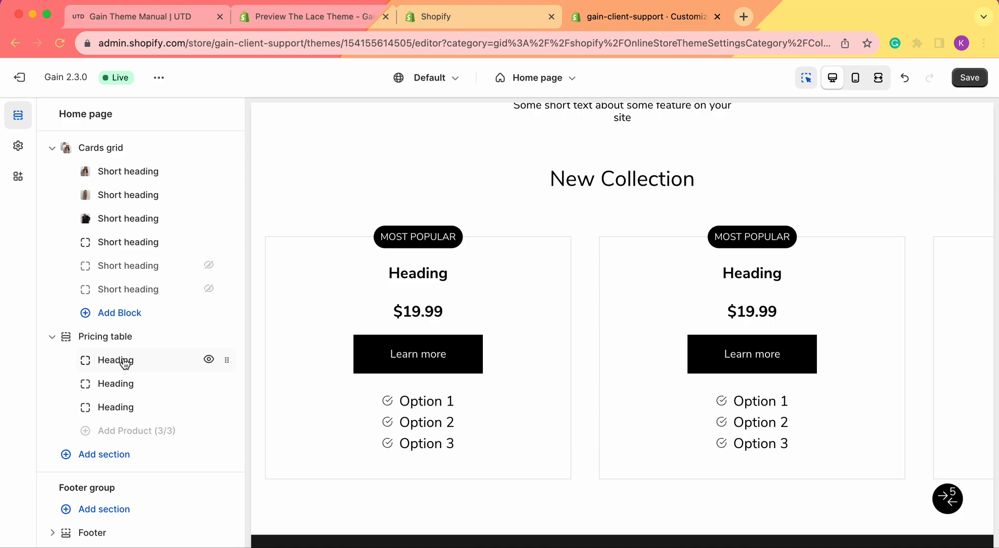
{"action": "left_click", "coordinate": [121, 359]}
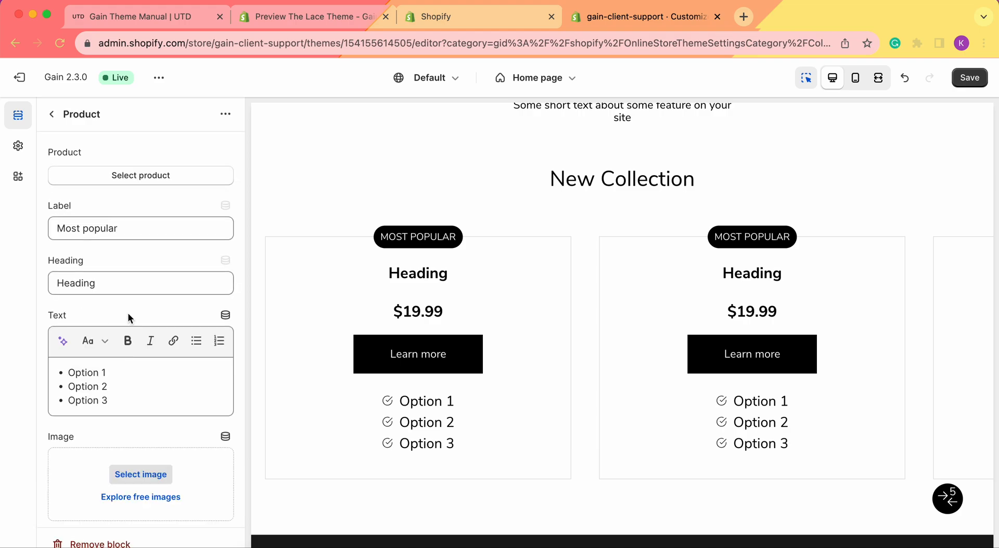
{"action": "left_click", "coordinate": [130, 178]}
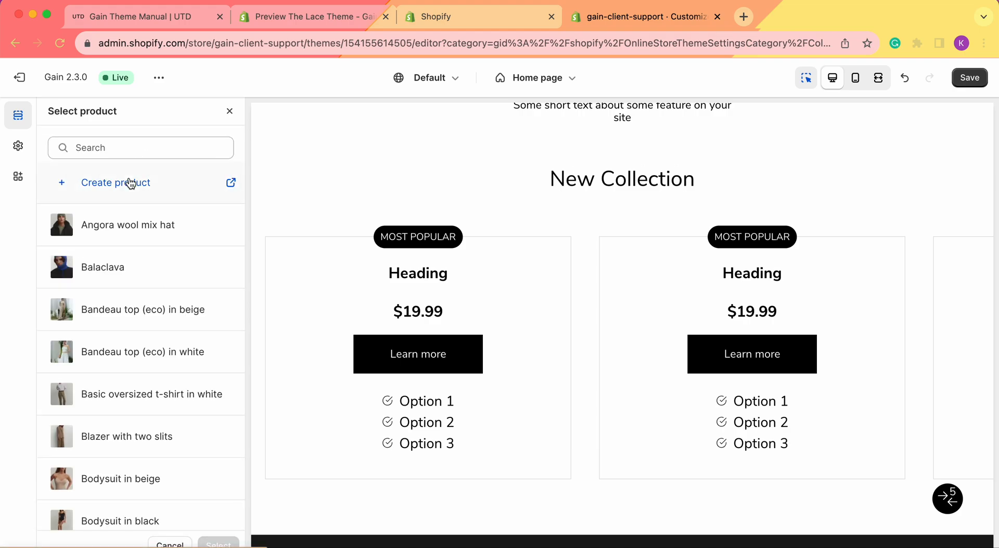
{"action": "left_click", "coordinate": [114, 227]}
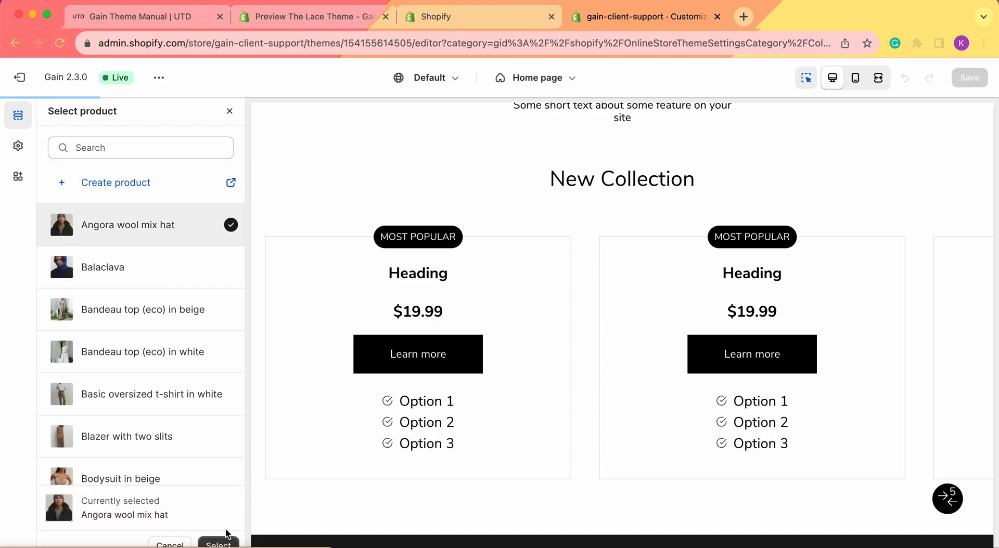
{"action": "left_click", "coordinate": [223, 544]}
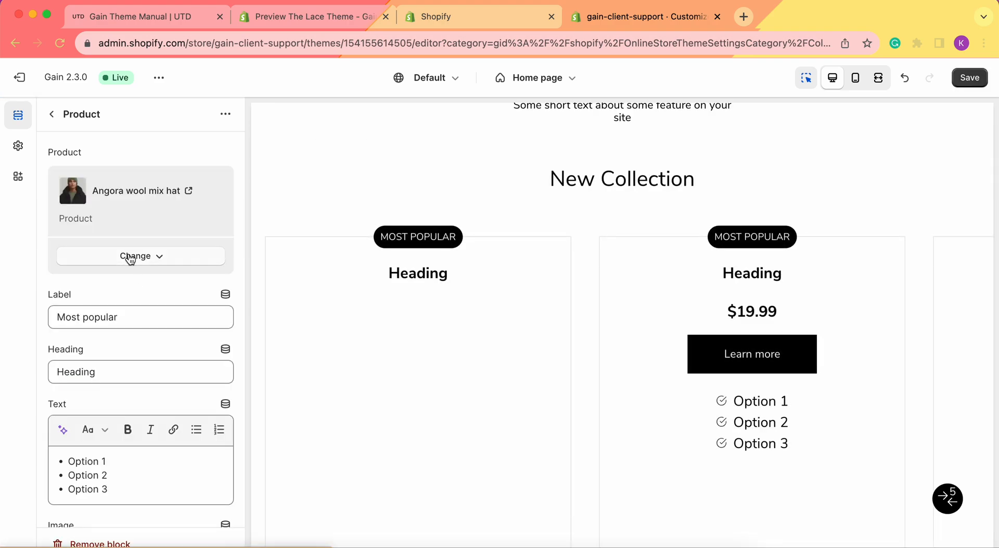
{"action": "scroll", "coordinate": [458, 312], "scroll_direction": "down", "scroll_amount": 3}
{"action": "scroll", "coordinate": [521, 387], "scroll_direction": "down", "scroll_amount": 2}
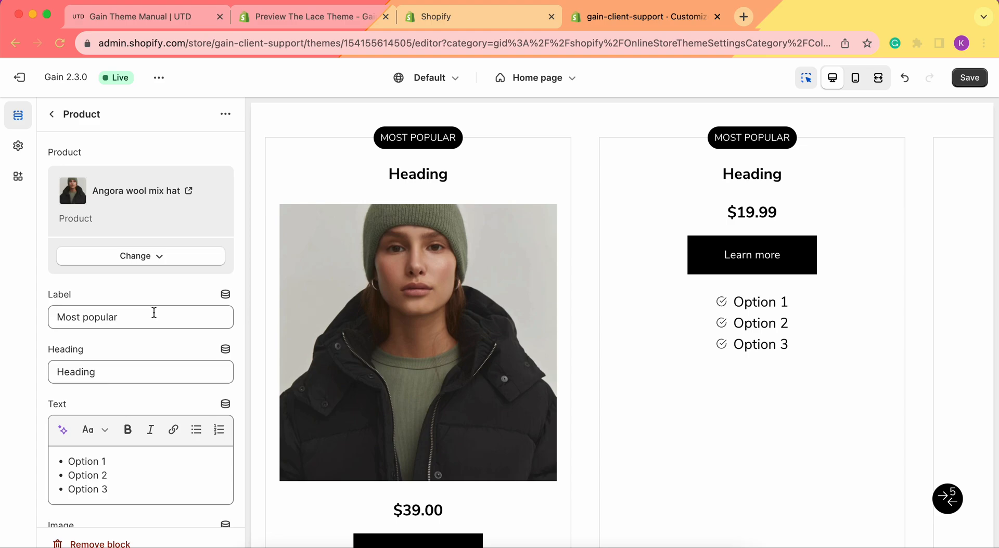
Set the heading of the Pricing table's first product block to "Wool hat"
{"action": "left_click", "coordinate": [121, 312]}
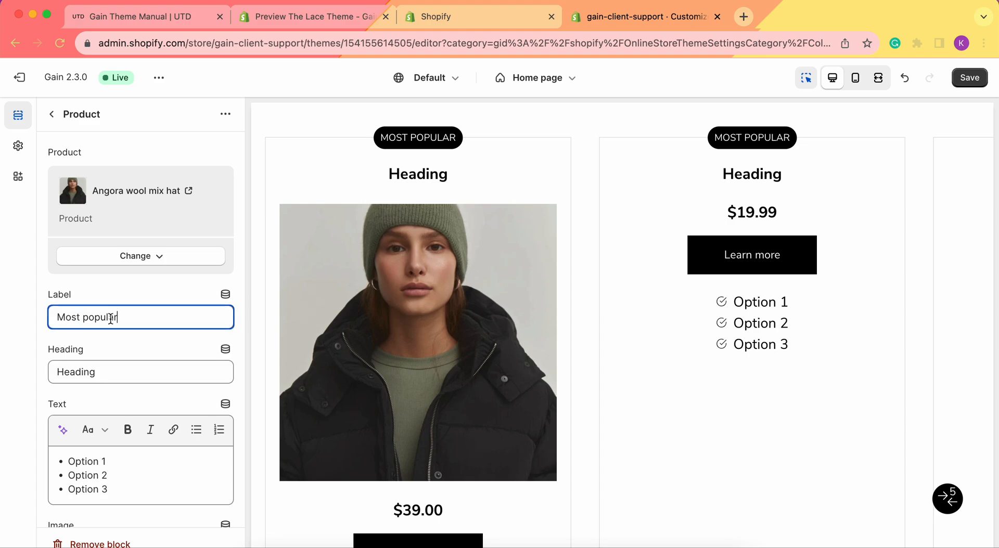
{"action": "scroll", "coordinate": [145, 315], "scroll_direction": "down", "scroll_amount": 3}
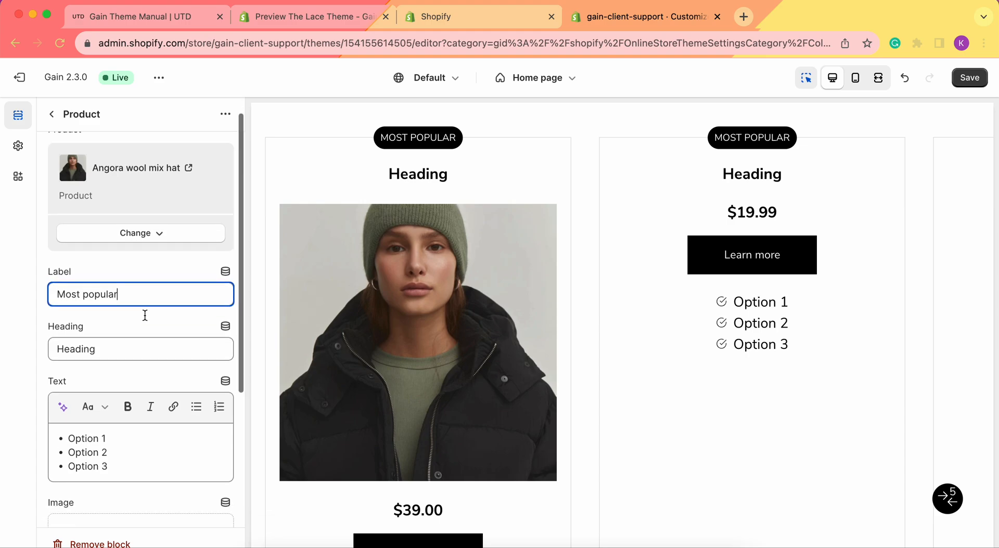
{"action": "left_click", "coordinate": [102, 318]}
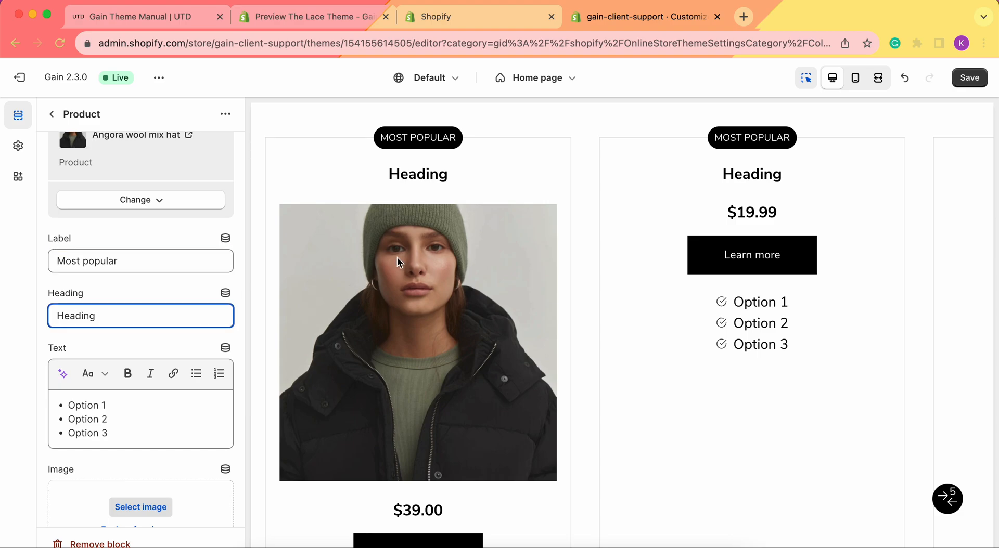
{"action": "scroll", "coordinate": [95, 171], "scroll_direction": "up", "scroll_amount": 2}
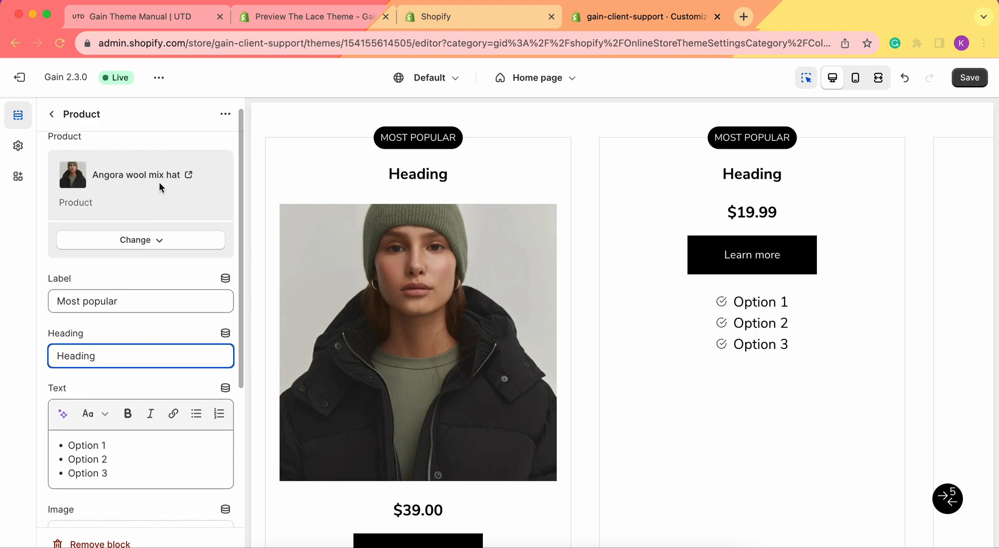
{"action": "scroll", "coordinate": [85, 171], "scroll_direction": "down", "scroll_amount": 1}
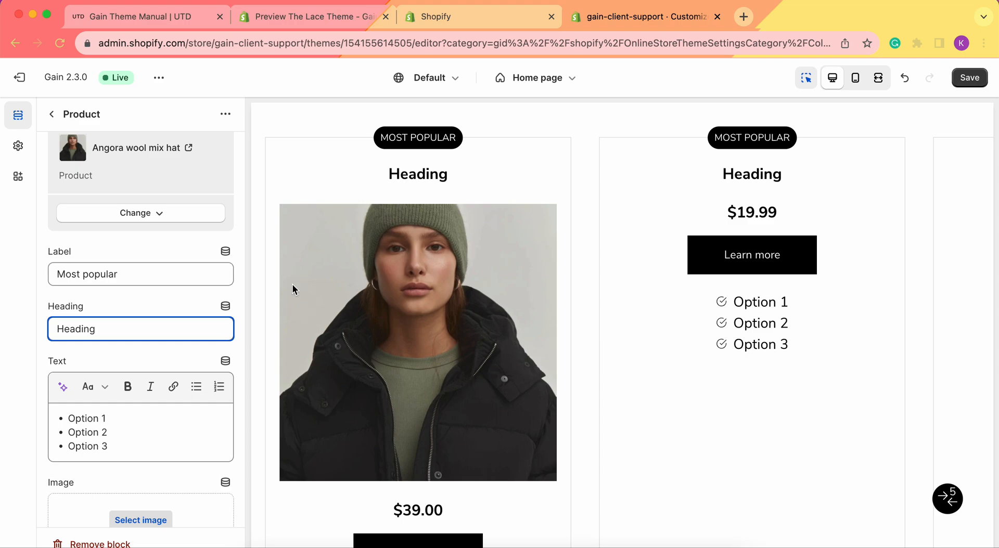
{"action": "scroll", "coordinate": [386, 346], "scroll_direction": "down", "scroll_amount": 1}
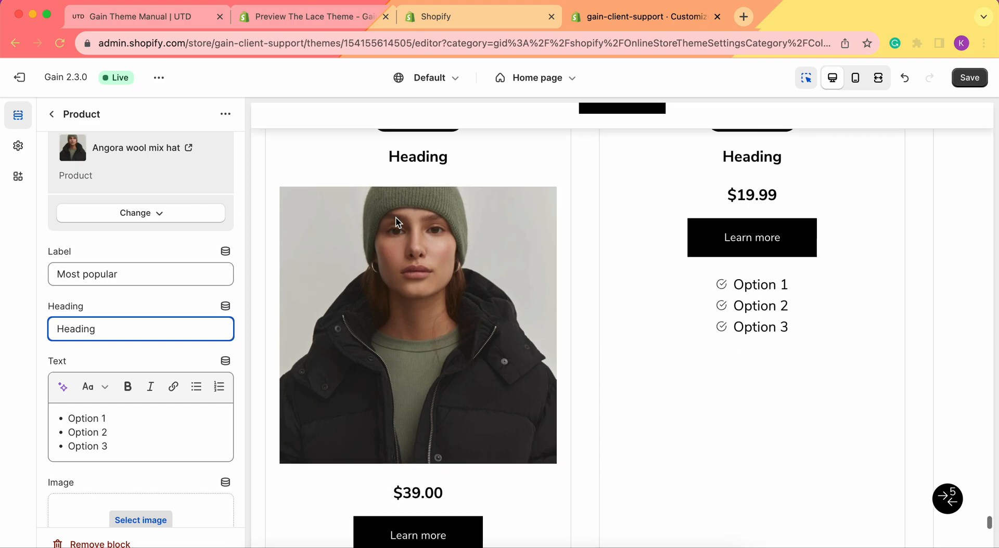
{"action": "key", "text": "super+a"}
{"action": "type", "text": "Woo"}
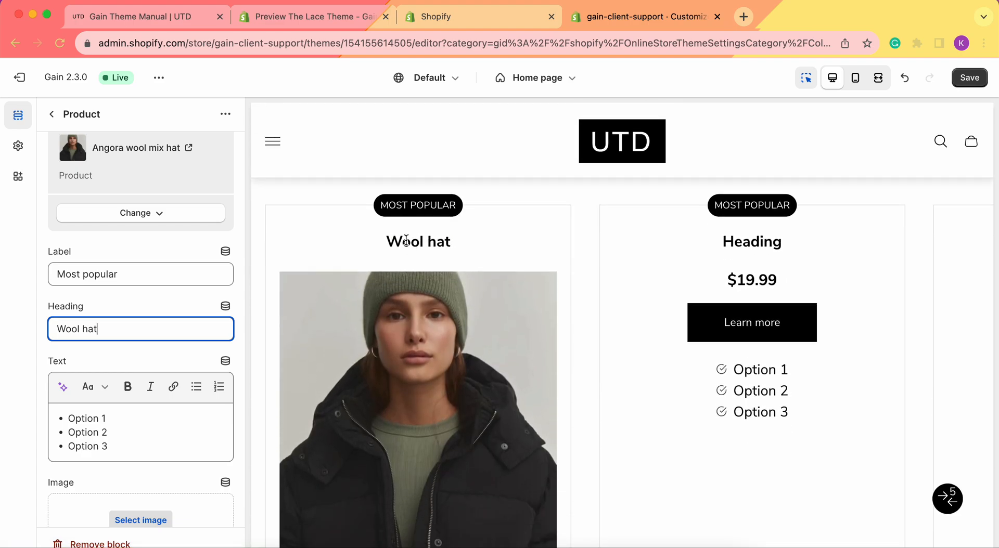
Examine the option list text of the Wool hat block and compare its settings with the preview
{"action": "scroll", "coordinate": [157, 312], "scroll_direction": "down", "scroll_amount": 3}
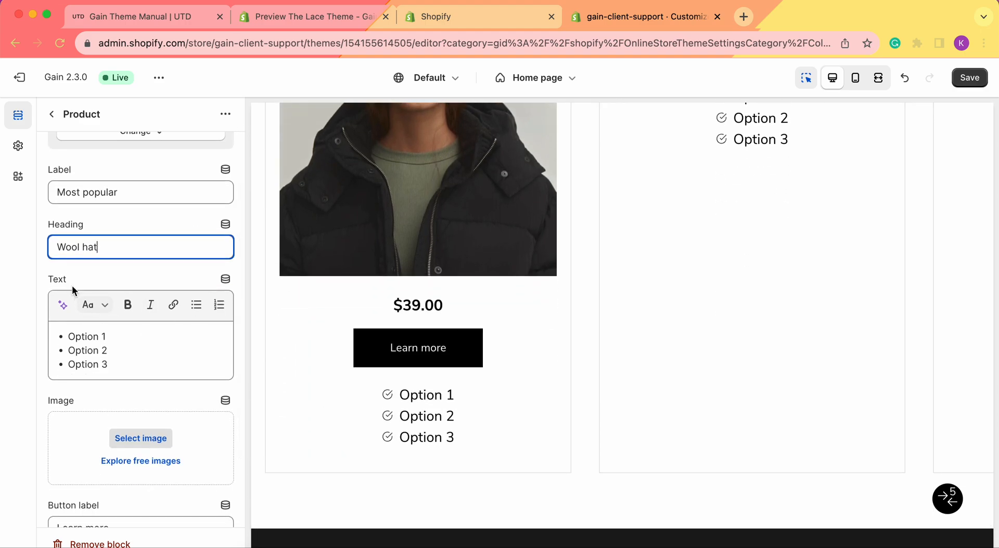
{"action": "left_click", "coordinate": [124, 337]}
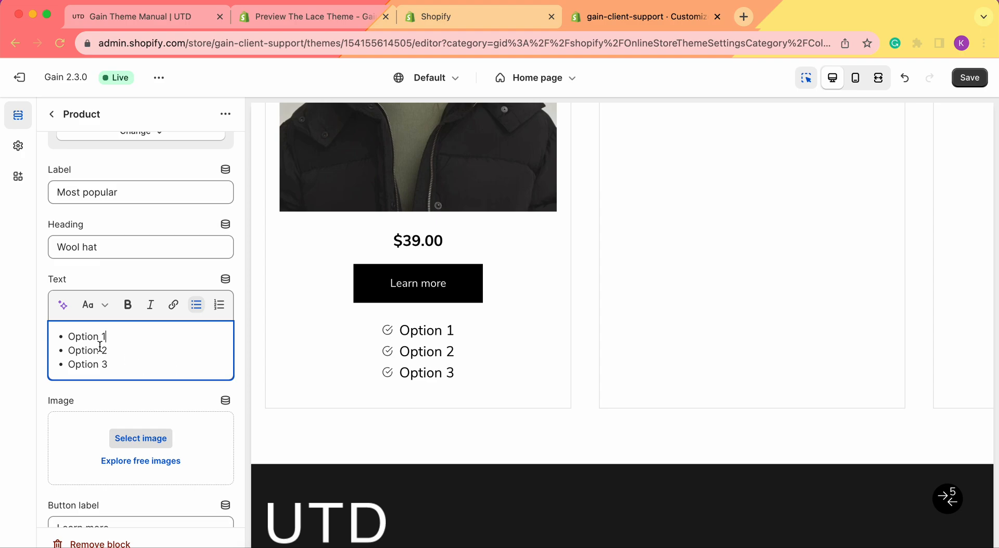
{"action": "triple_click", "coordinate": [87, 338]}
{"action": "left_click", "coordinate": [103, 338]}
{"action": "double_click", "coordinate": [87, 337]}
{"action": "left_click", "coordinate": [99, 338]}
{"action": "scroll", "coordinate": [101, 343], "scroll_direction": "down", "scroll_amount": 1}
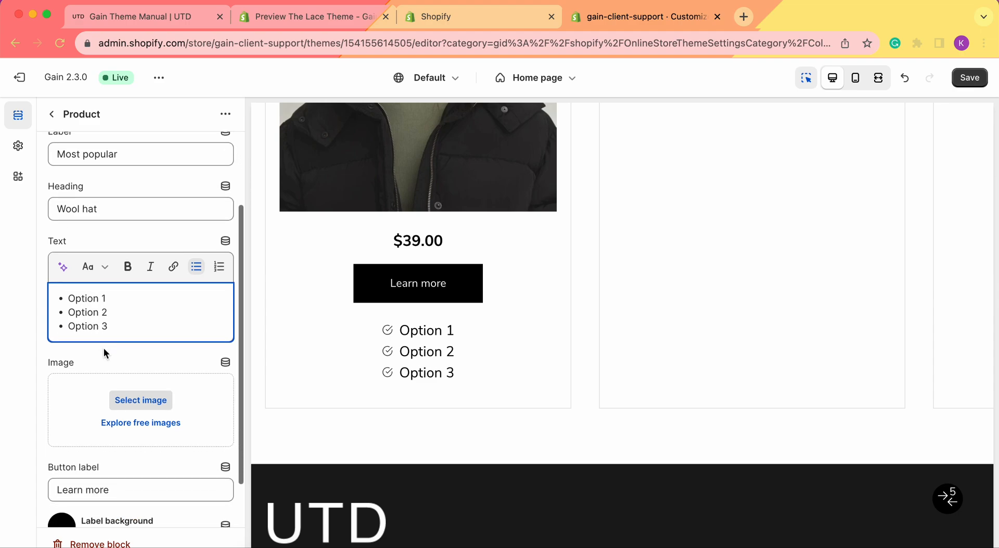
{"action": "scroll", "coordinate": [359, 324], "scroll_direction": "up", "scroll_amount": 5}
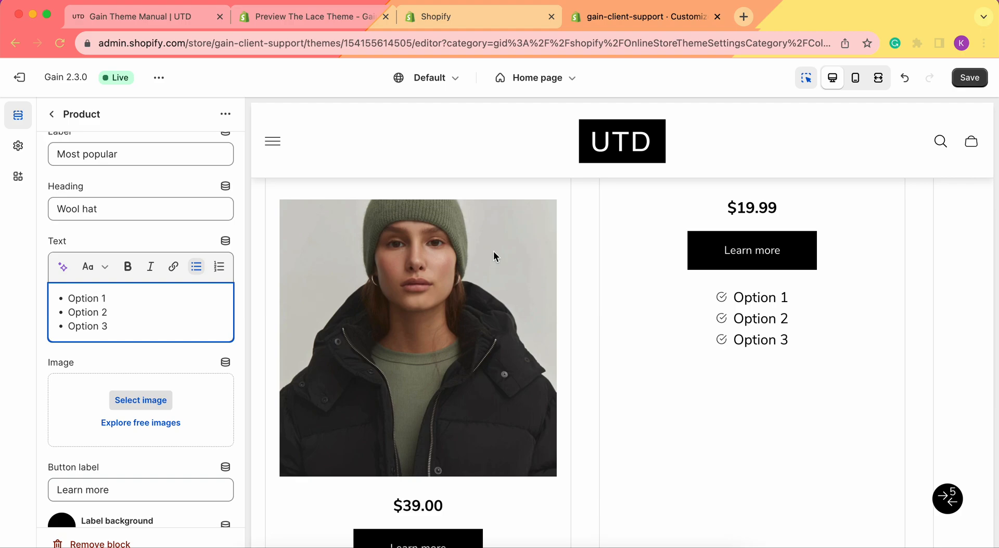
{"action": "scroll", "coordinate": [88, 417], "scroll_direction": "down", "scroll_amount": 1}
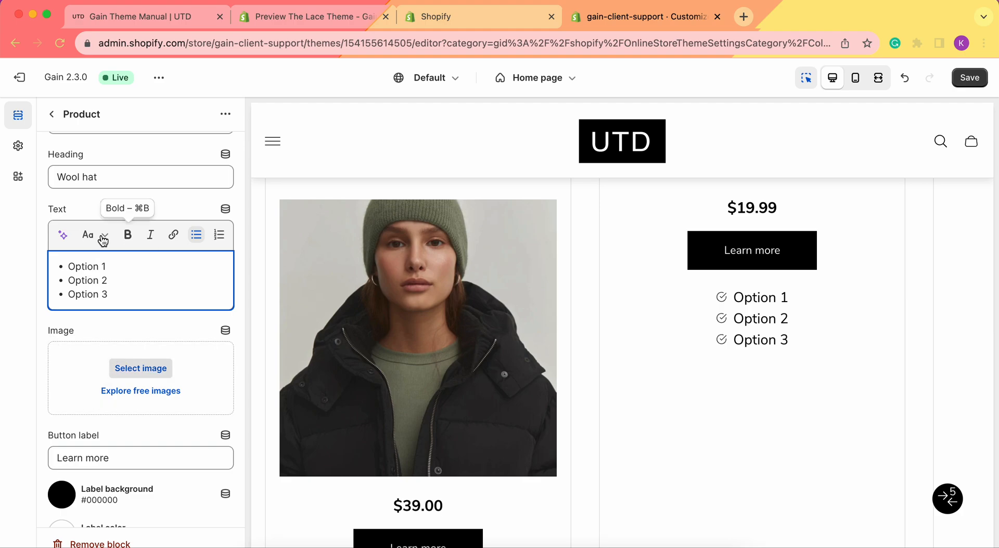
{"action": "scroll", "coordinate": [171, 223], "scroll_direction": "up", "scroll_amount": 5}
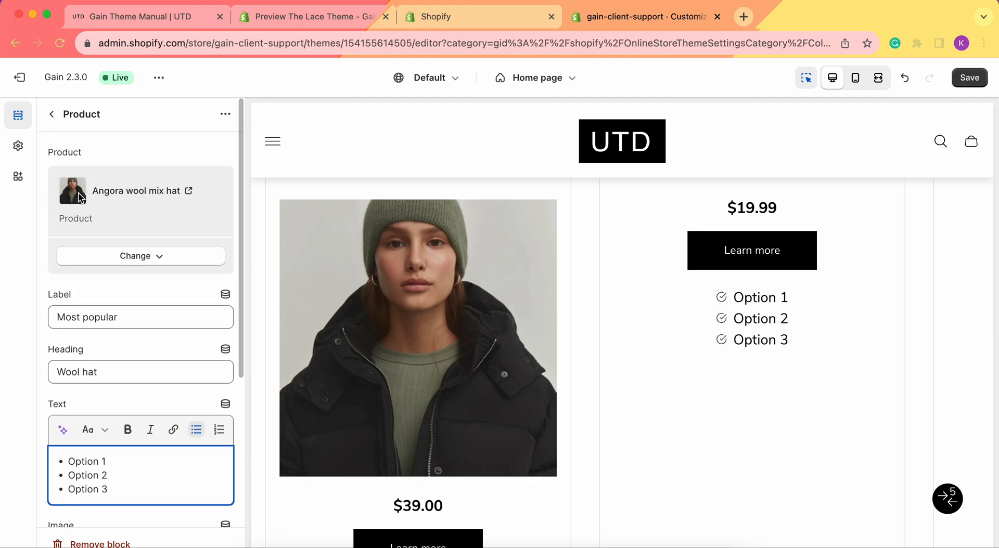
{"action": "scroll", "coordinate": [113, 271], "scroll_direction": "down", "scroll_amount": 1}
{"action": "scroll", "coordinate": [113, 271], "scroll_direction": "down", "scroll_amount": 4}
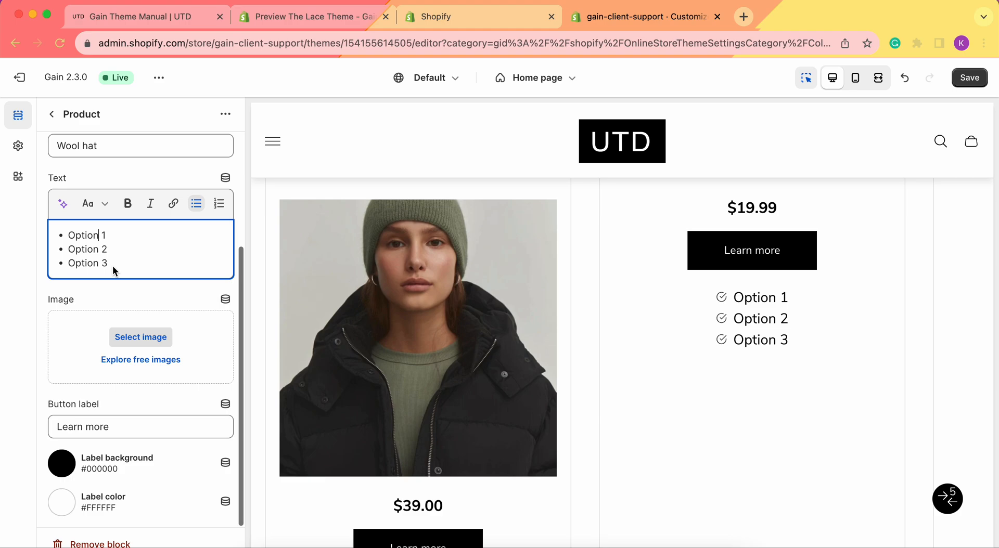
Choose the store library image thelace34539_1 as the Wool hat block's image
{"action": "left_click", "coordinate": [122, 341]}
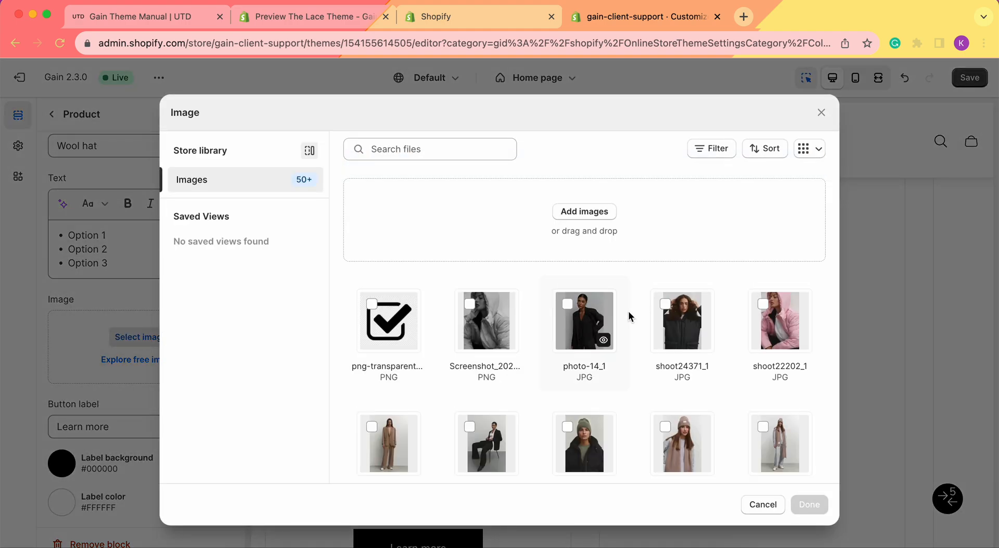
{"action": "scroll", "coordinate": [629, 316], "scroll_direction": "down", "scroll_amount": 2}
{"action": "scroll", "coordinate": [629, 316], "scroll_direction": "down", "scroll_amount": 7}
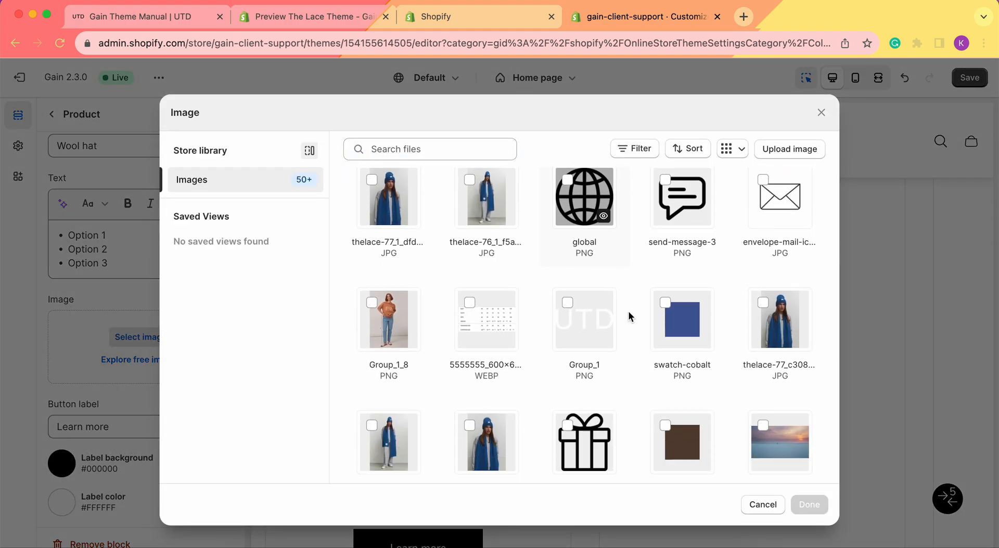
{"action": "scroll", "coordinate": [629, 316], "scroll_direction": "down", "scroll_amount": 2}
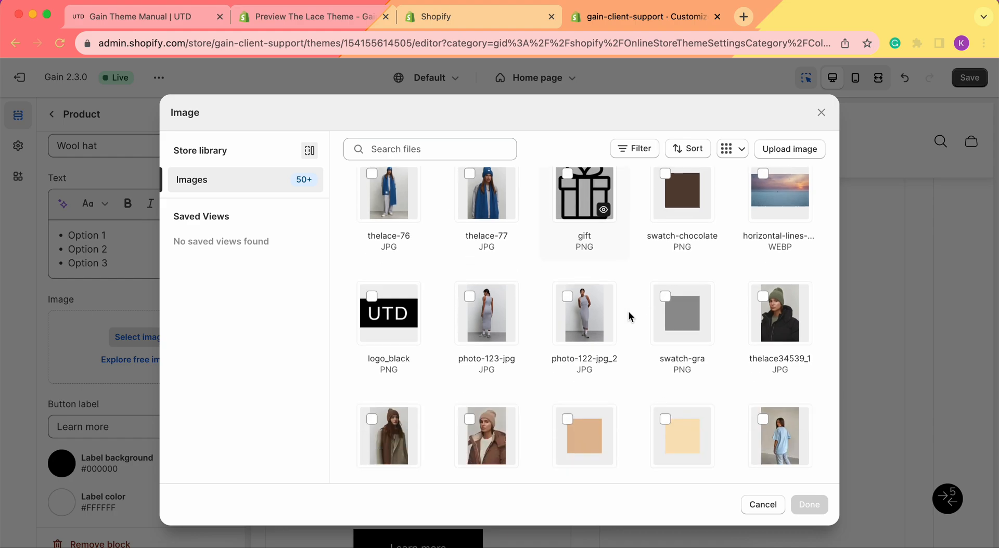
{"action": "left_click", "coordinate": [763, 294]}
{"action": "left_click", "coordinate": [818, 509]}
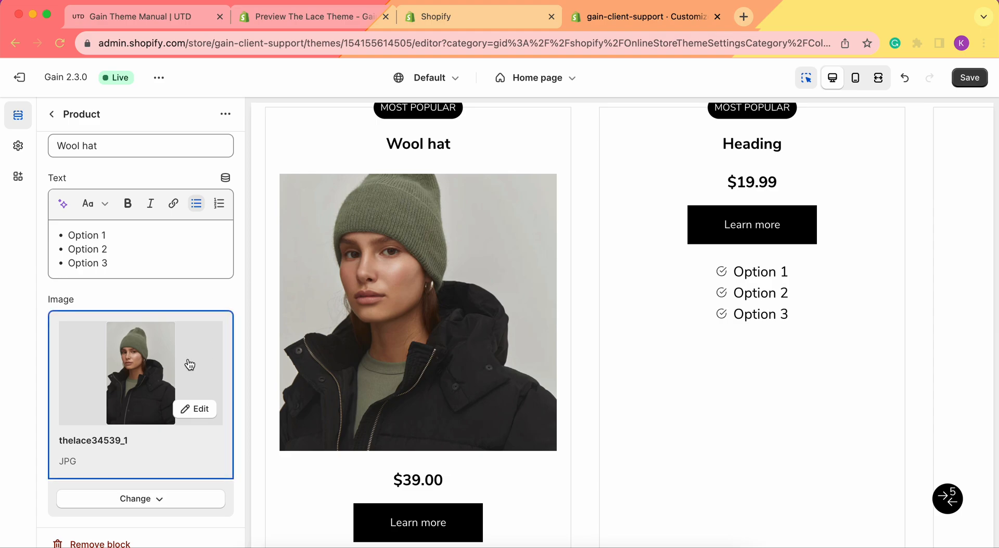
Remove the Wool hat block's current image and choose shoot24371_1 from the store library instead
{"action": "scroll", "coordinate": [190, 365], "scroll_direction": "down", "scroll_amount": 1}
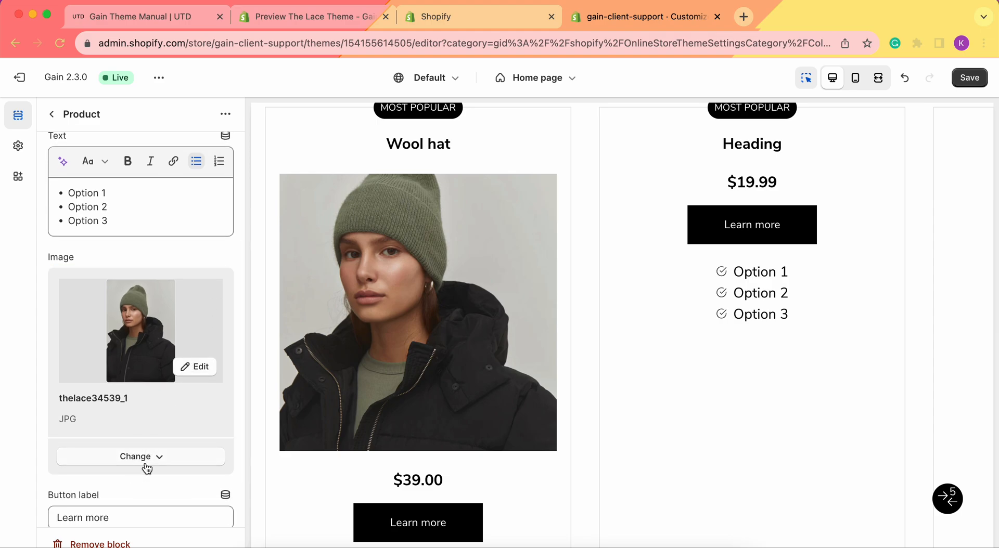
{"action": "left_click", "coordinate": [142, 461]}
{"action": "left_click", "coordinate": [156, 402]}
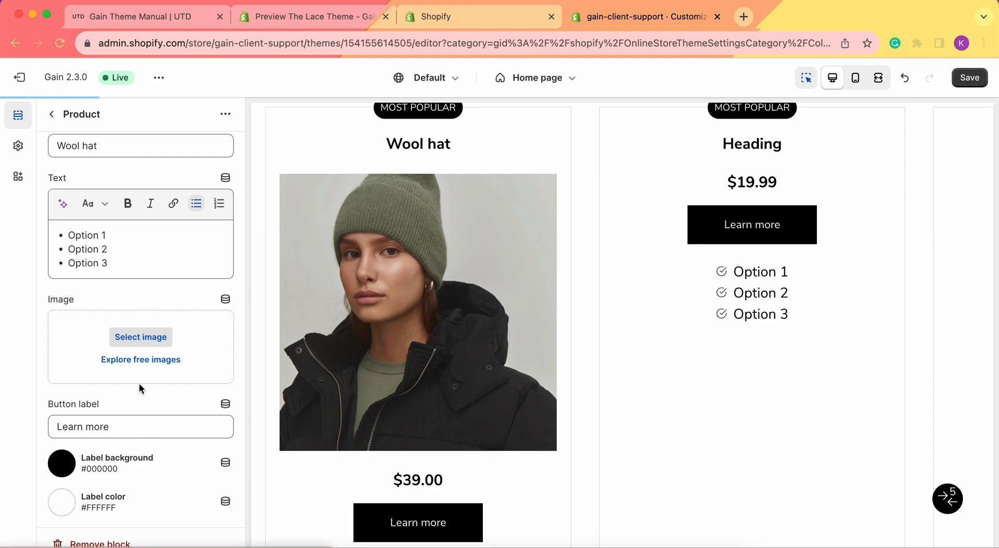
{"action": "left_click", "coordinate": [139, 343]}
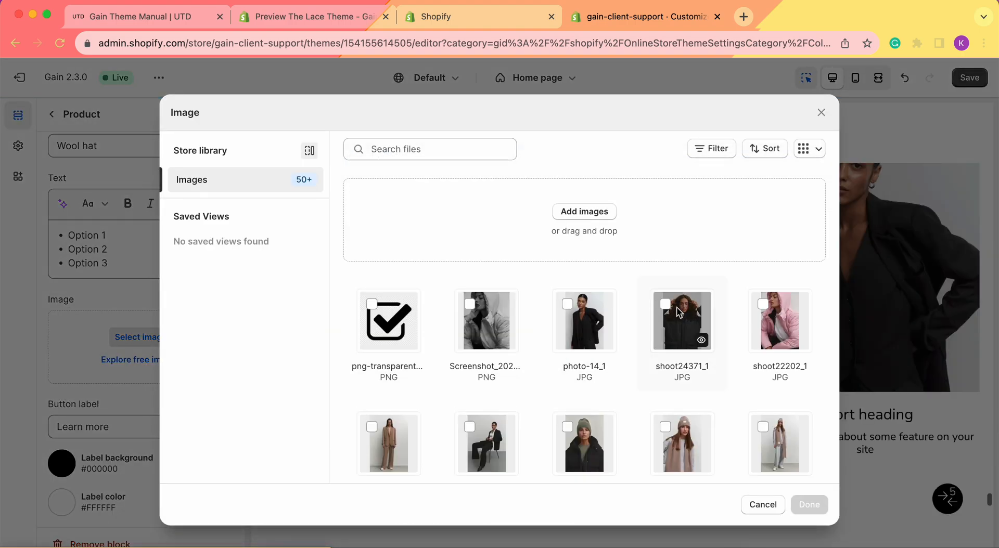
{"action": "left_click", "coordinate": [671, 319]}
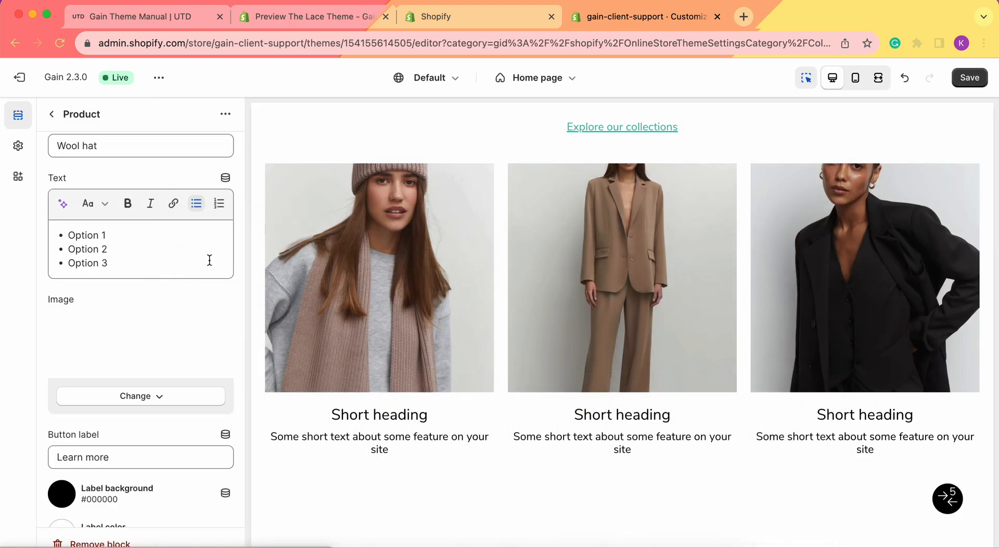
{"action": "scroll", "coordinate": [490, 361], "scroll_direction": "down", "scroll_amount": 4}
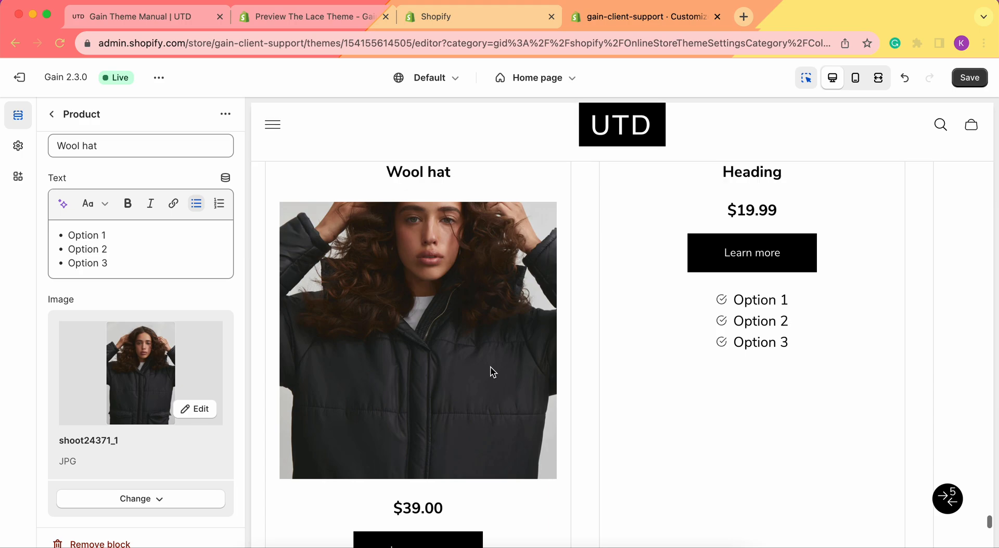
{"action": "left_click", "coordinate": [443, 353]}
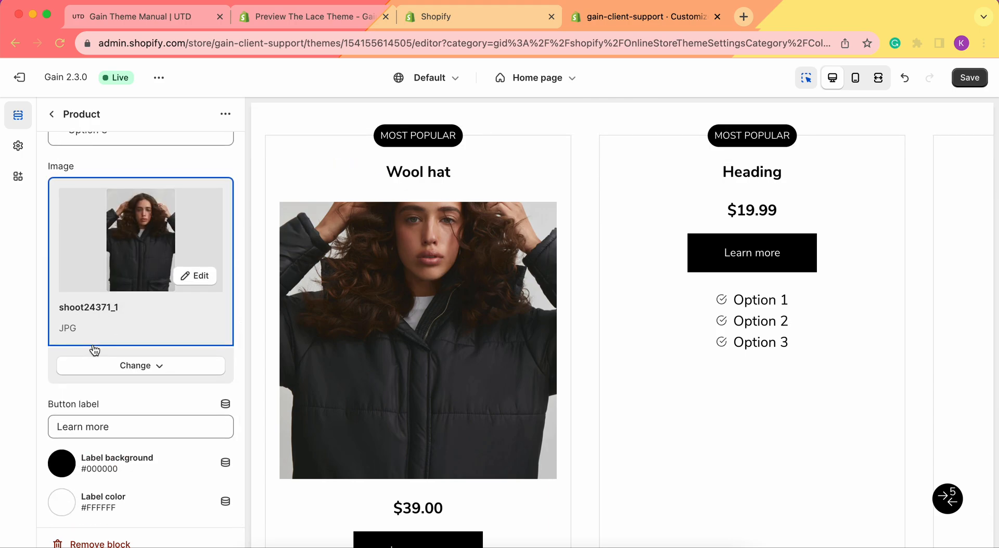
{"action": "scroll", "coordinate": [318, 366], "scroll_direction": "down", "scroll_amount": 5}
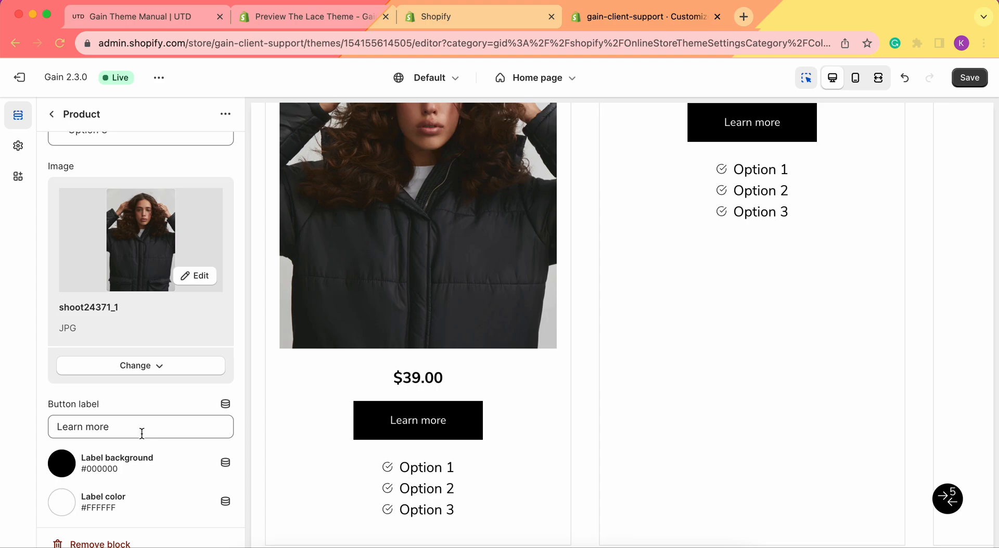
{"action": "left_click", "coordinate": [49, 433]}
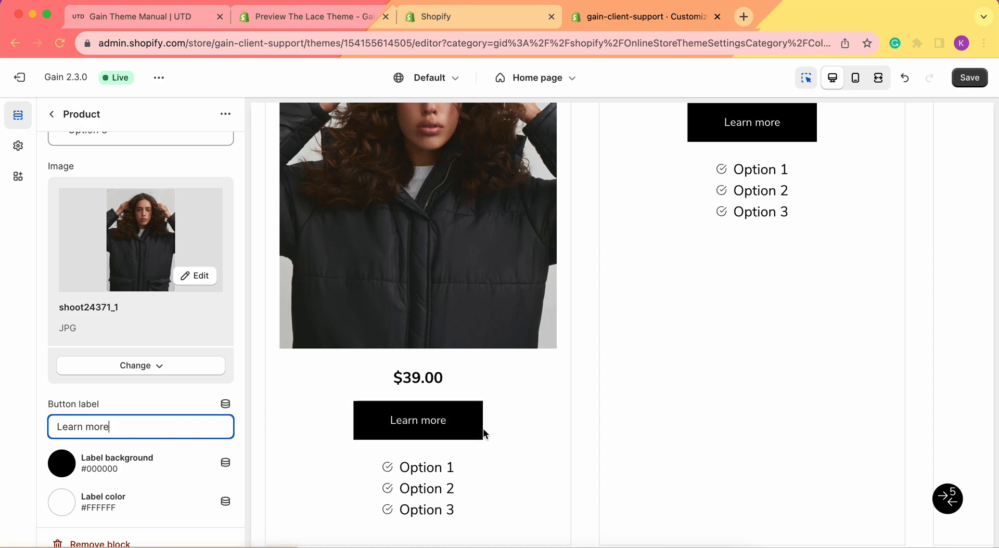
{"action": "left_click", "coordinate": [52, 117]}
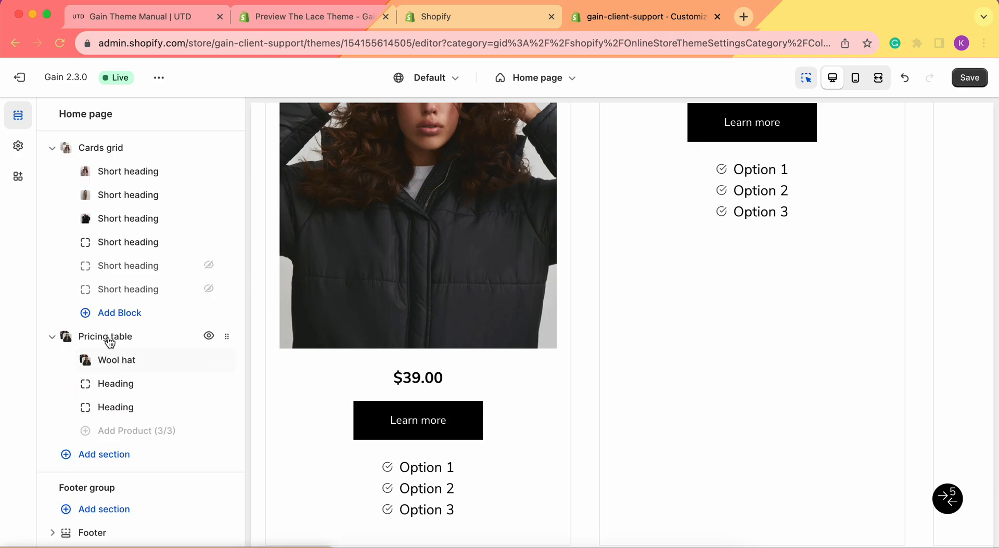
Set the Wool hat block's label background colour to #E9D0E0
{"action": "left_click", "coordinate": [118, 366]}
{"action": "scroll", "coordinate": [153, 404], "scroll_direction": "down", "scroll_amount": 5}
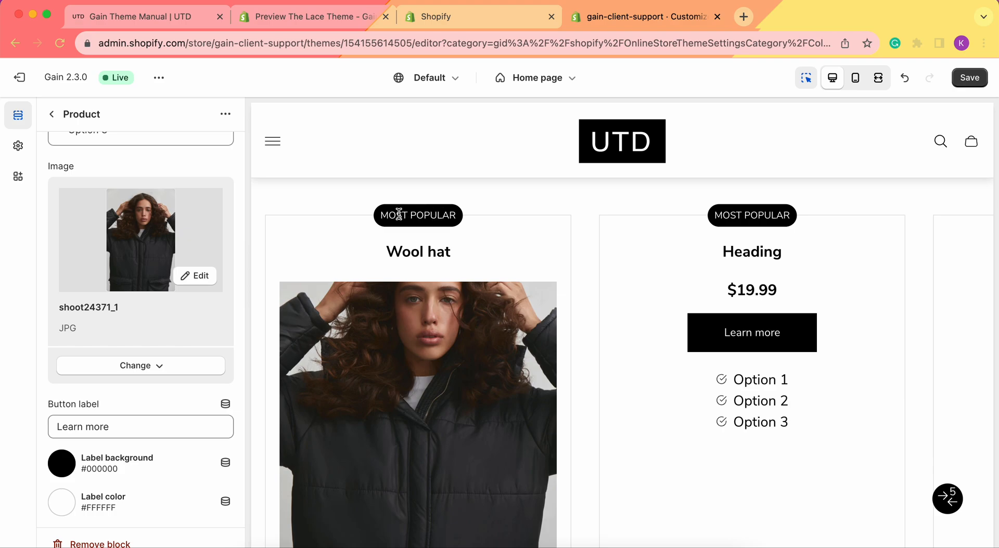
{"action": "left_click", "coordinate": [71, 472]}
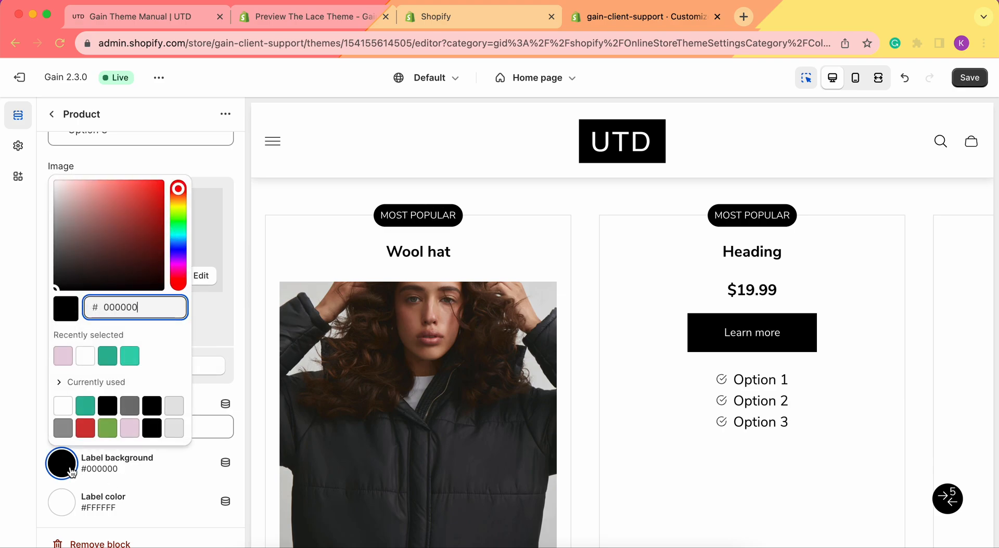
{"action": "left_click", "coordinate": [130, 428]}
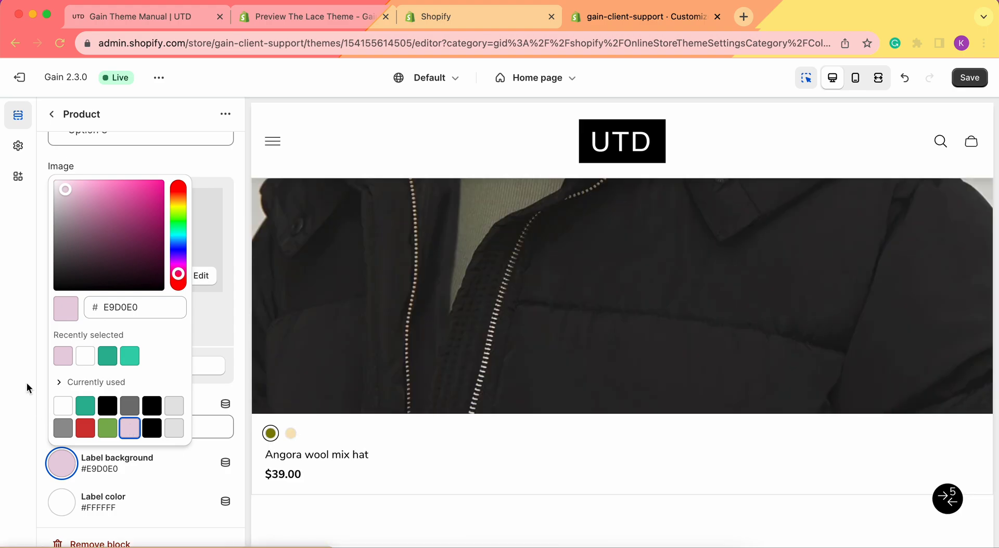
{"action": "left_click", "coordinate": [26, 382]}
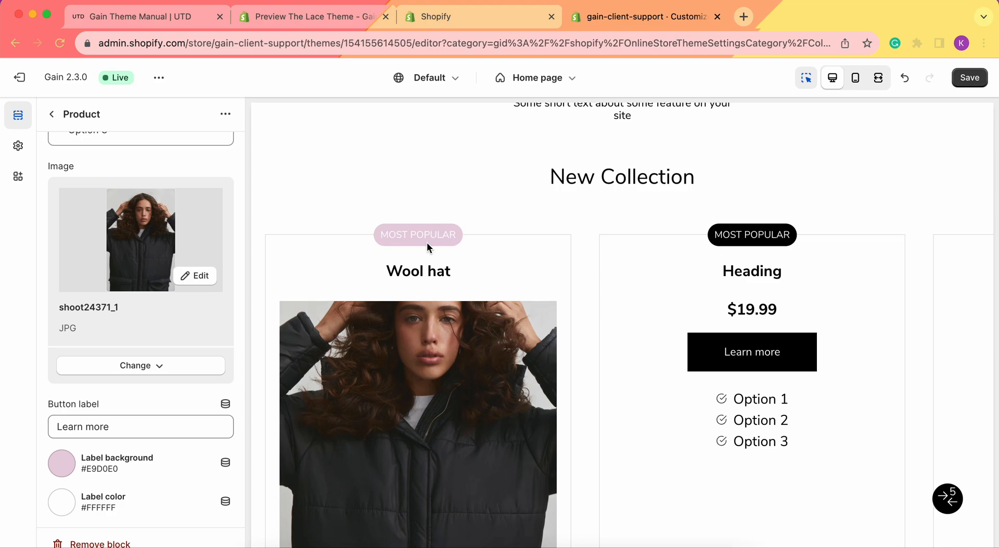
Assign the product Blazer with two slits to the second product block of the Pricing table
{"action": "scroll", "coordinate": [156, 249], "scroll_direction": "up", "scroll_amount": 7}
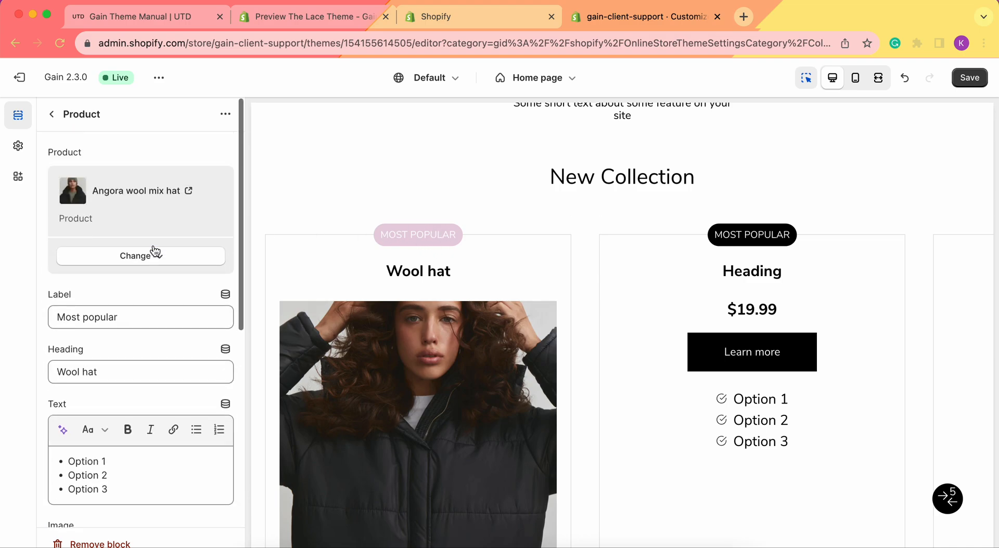
{"action": "left_click", "coordinate": [55, 117]}
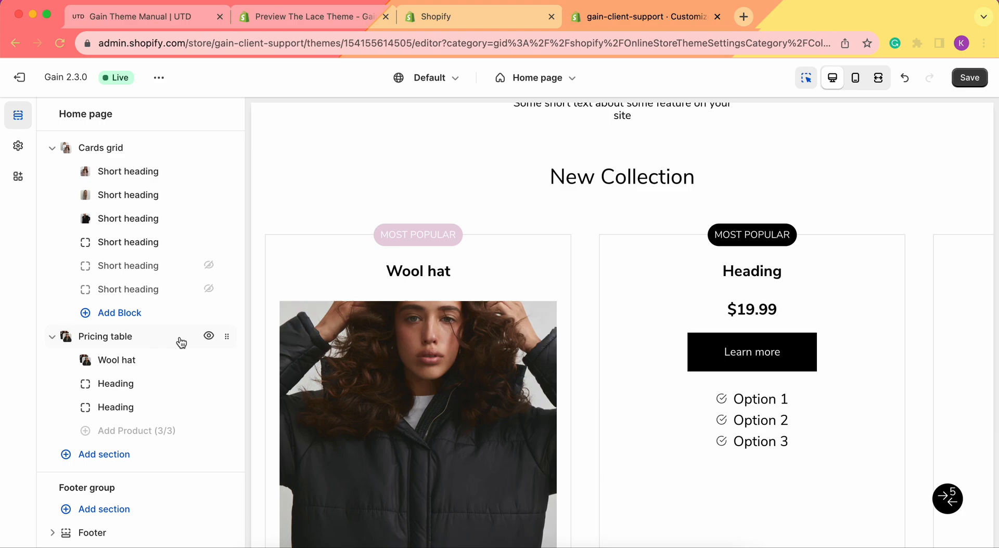
{"action": "left_click", "coordinate": [130, 384]}
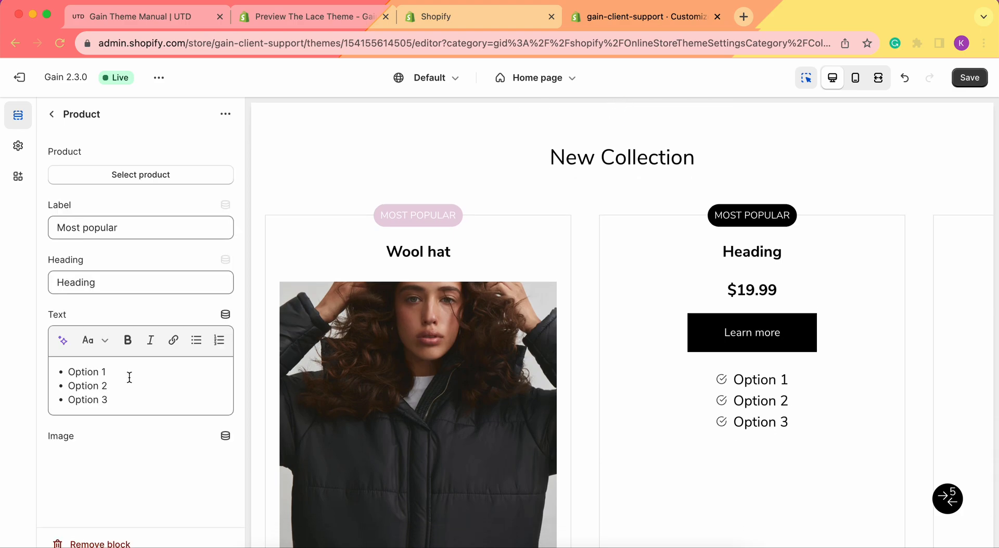
{"action": "left_click", "coordinate": [134, 176]}
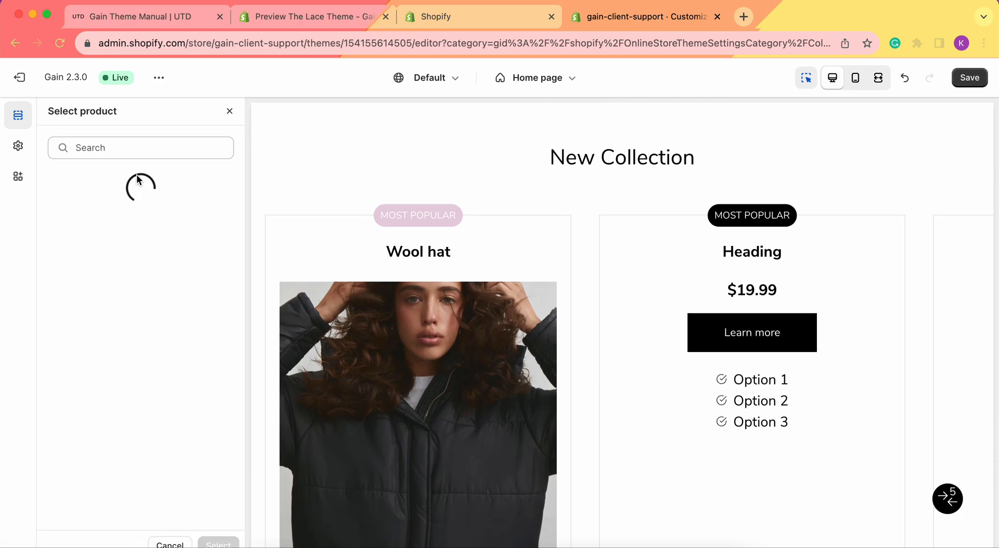
{"action": "scroll", "coordinate": [148, 281], "scroll_direction": "down", "scroll_amount": 1}
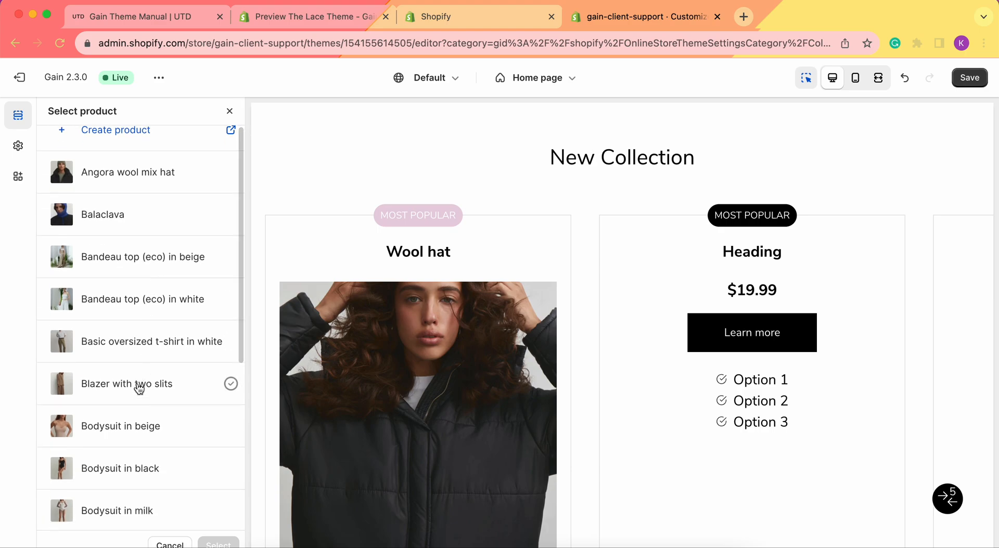
{"action": "left_click", "coordinate": [139, 386]}
{"action": "left_click", "coordinate": [218, 543]}
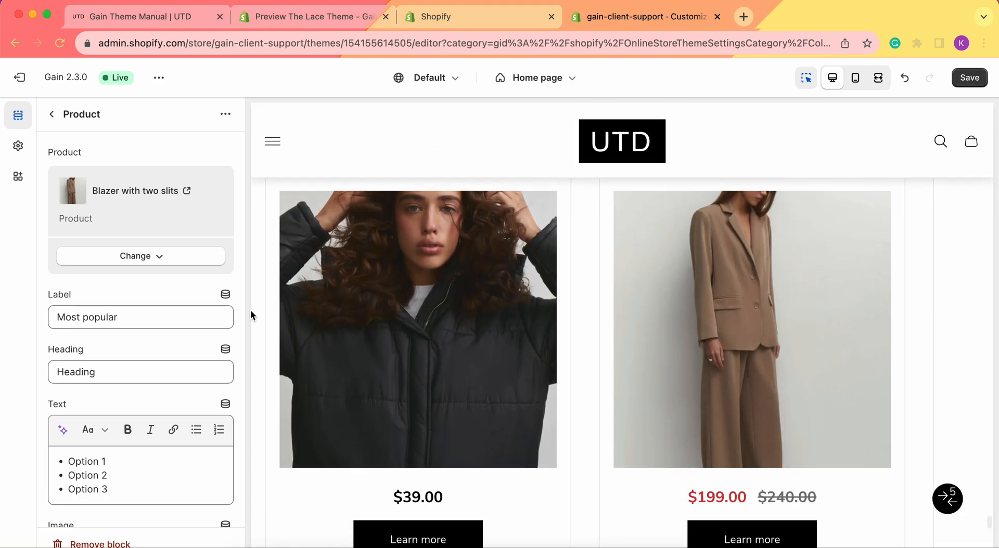
Change the label of the Blazer with two slits block to "Best value"
{"action": "scroll", "coordinate": [108, 319], "scroll_direction": "down", "scroll_amount": 1}
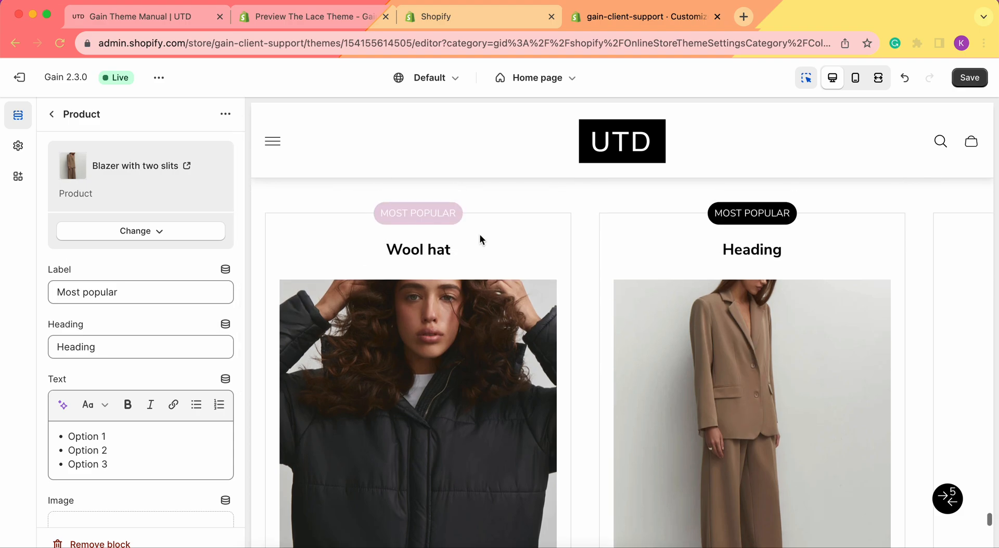
{"action": "left_click", "coordinate": [138, 294]}
{"action": "key", "text": "super+a"}
{"action": "type", "text": "B"}
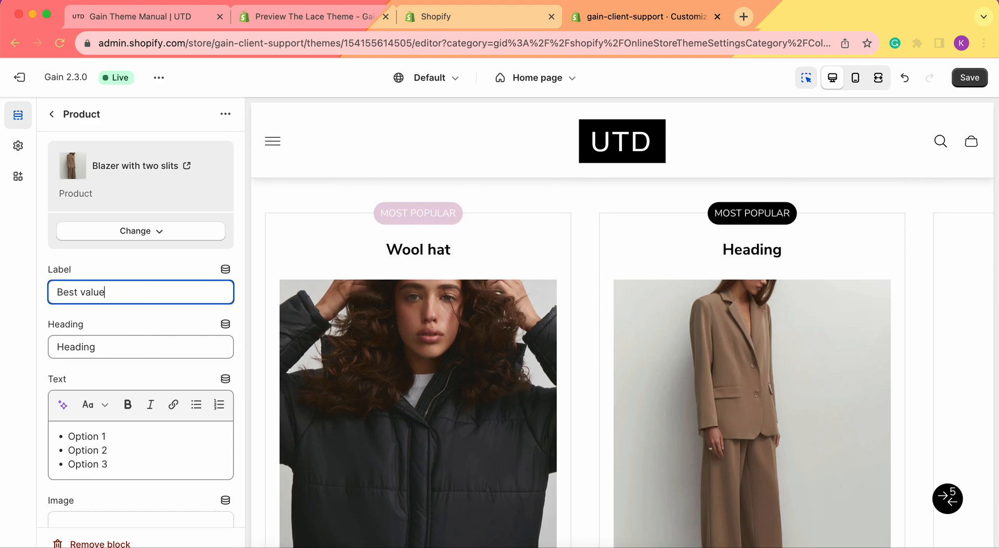
Replace the second product block's heading text with "Blazer"
{"action": "scroll", "coordinate": [154, 299], "scroll_direction": "down", "scroll_amount": 2}
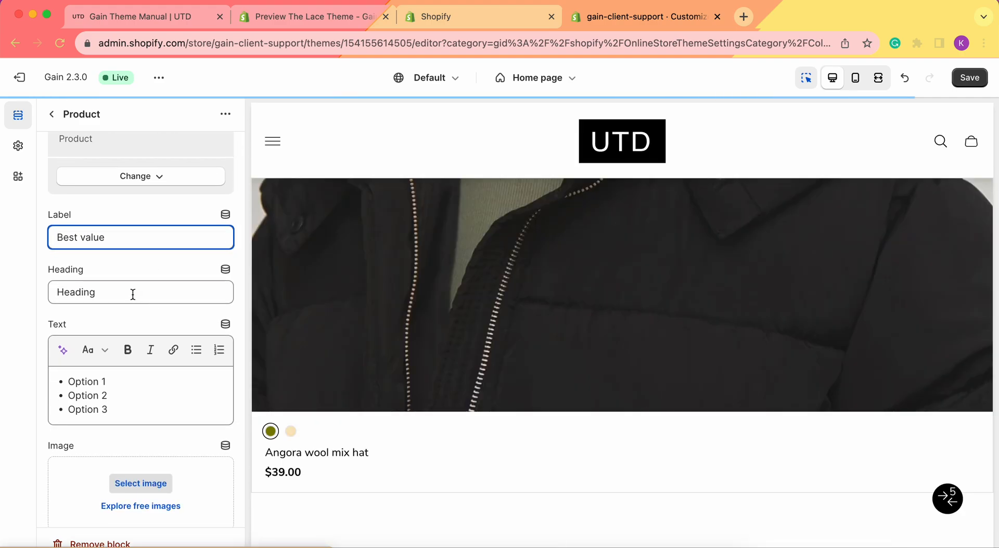
{"action": "left_click", "coordinate": [133, 294]}
{"action": "double_click", "coordinate": [132, 294]}
{"action": "left_click", "coordinate": [133, 295]}
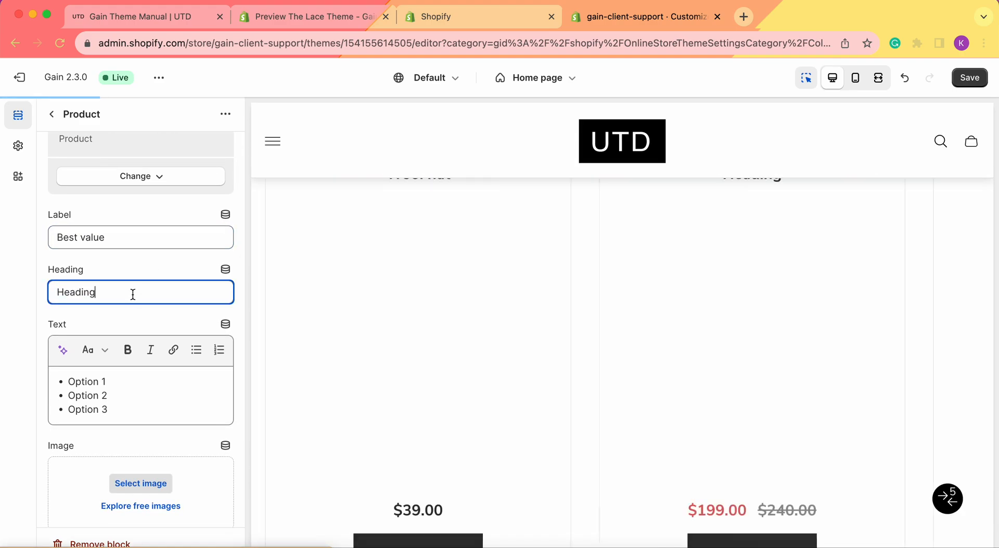
{"action": "double_click", "coordinate": [133, 294]}
{"action": "type", "text": "Blaze"}
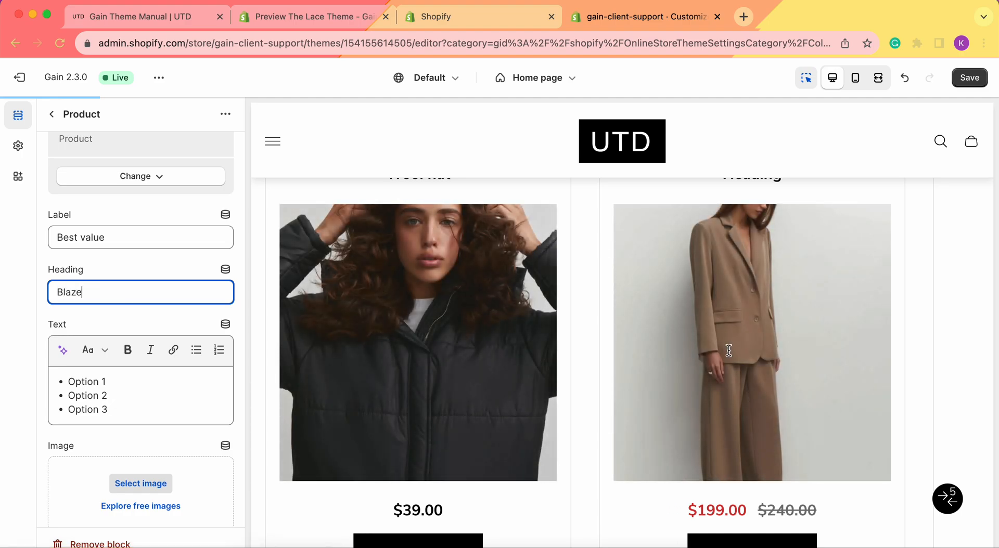
{"action": "type", "text": "r"}
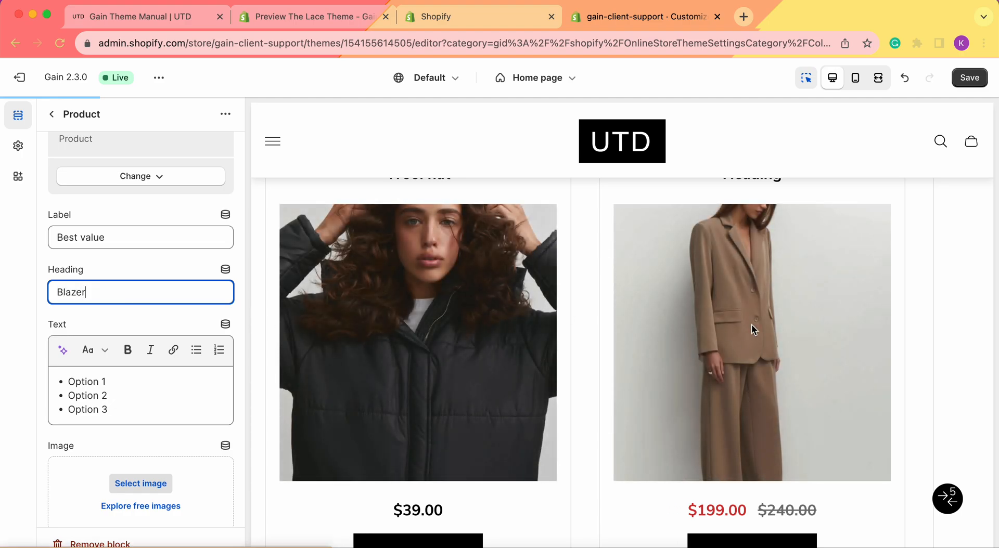
Set the Blazer block's label background colour to the recently used green #36D3B0
{"action": "scroll", "coordinate": [80, 294], "scroll_direction": "down", "scroll_amount": 2}
{"action": "scroll", "coordinate": [80, 295], "scroll_direction": "down", "scroll_amount": 1}
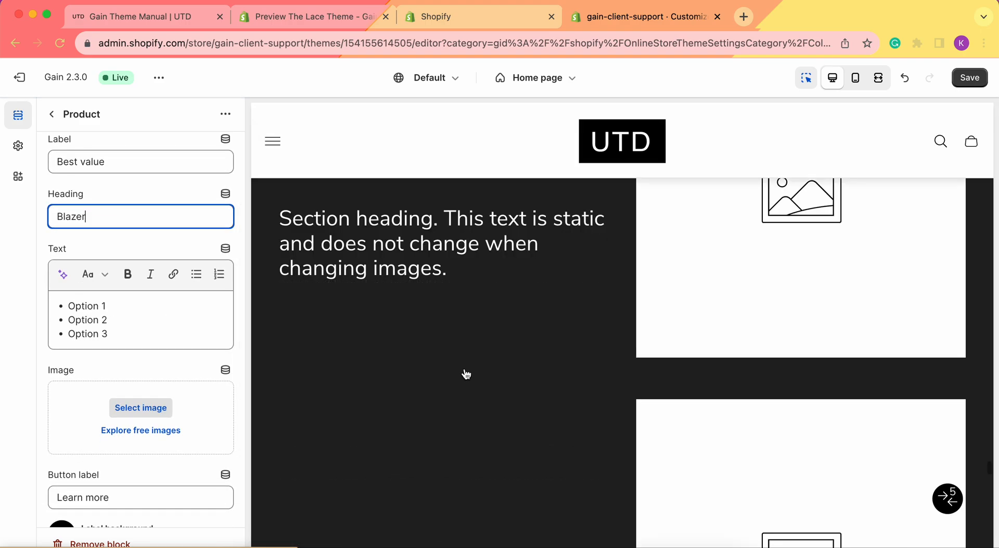
{"action": "scroll", "coordinate": [686, 411], "scroll_direction": "down", "scroll_amount": 15}
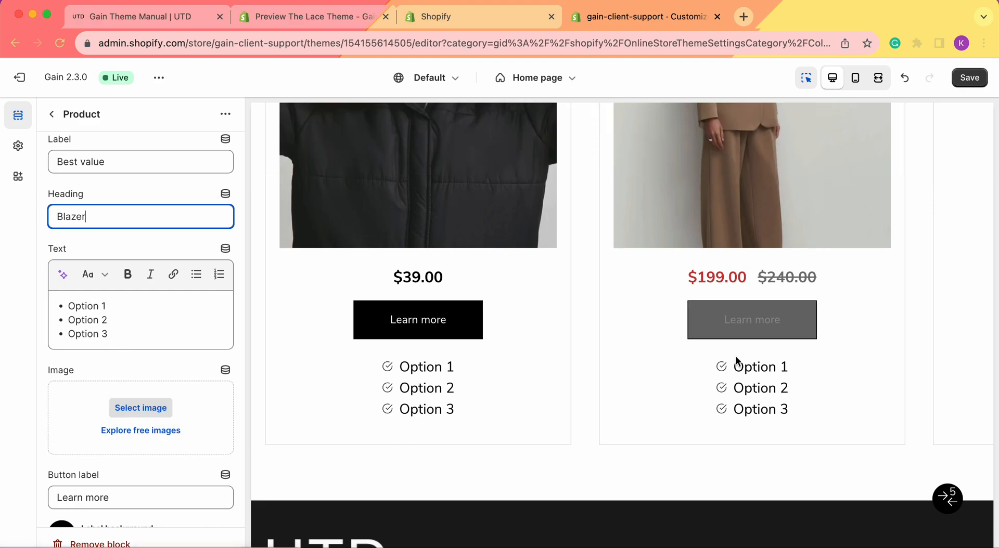
{"action": "scroll", "coordinate": [102, 333], "scroll_direction": "down", "scroll_amount": 2}
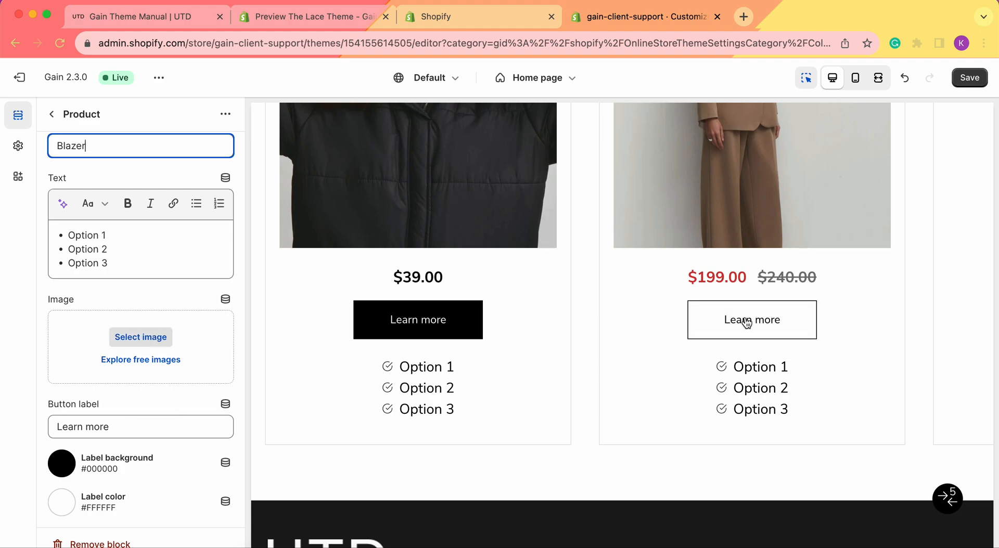
{"action": "scroll", "coordinate": [656, 348], "scroll_direction": "up", "scroll_amount": 5}
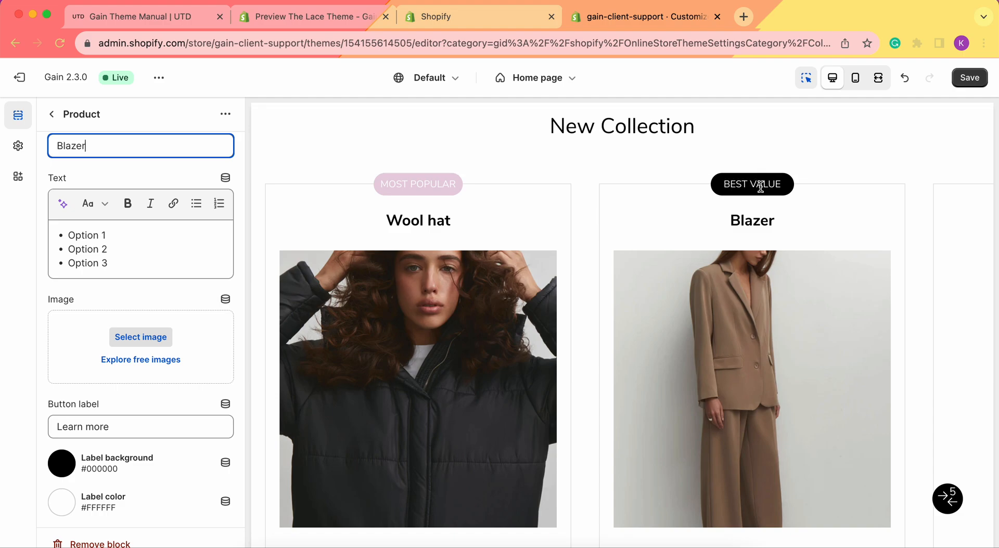
{"action": "left_click", "coordinate": [72, 464]}
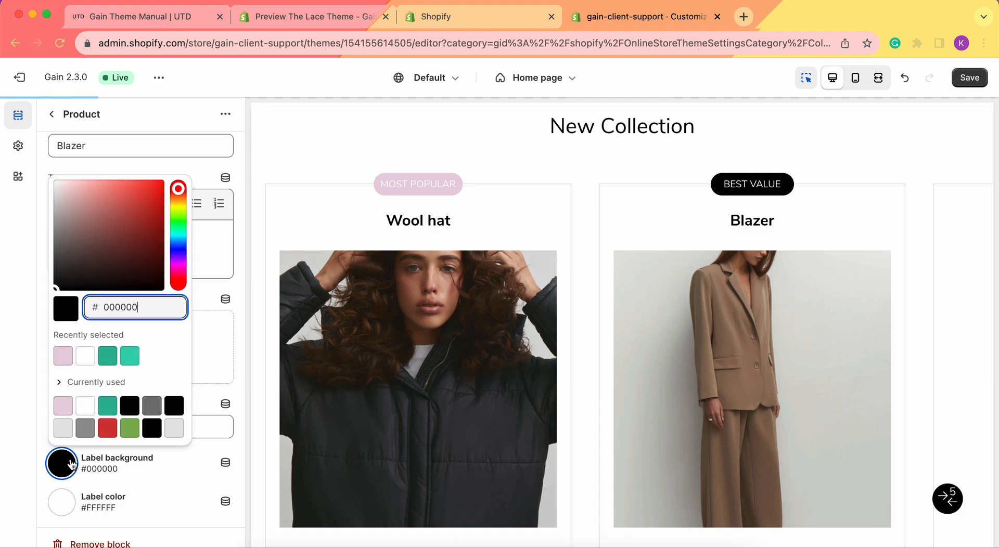
{"action": "left_click", "coordinate": [130, 356]}
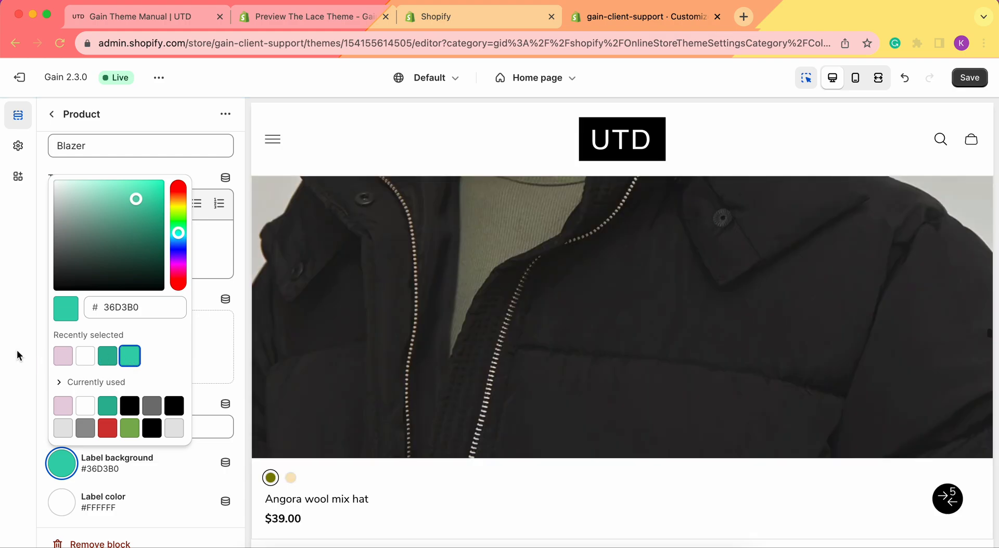
{"action": "left_click", "coordinate": [17, 356]}
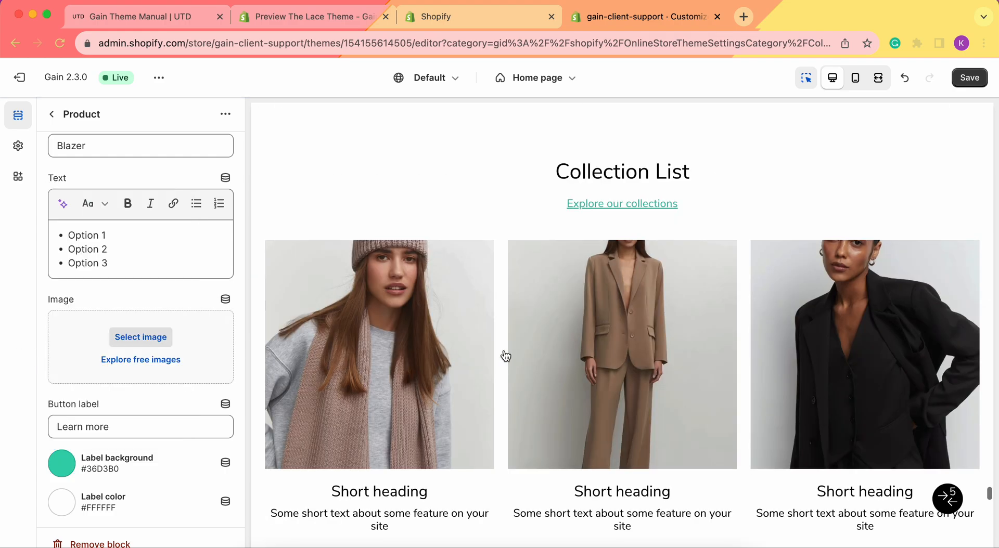
Save the theme changes and check the Wool hat and Blazer blocks in the preview
{"action": "scroll", "coordinate": [504, 355], "scroll_direction": "down", "scroll_amount": 9}
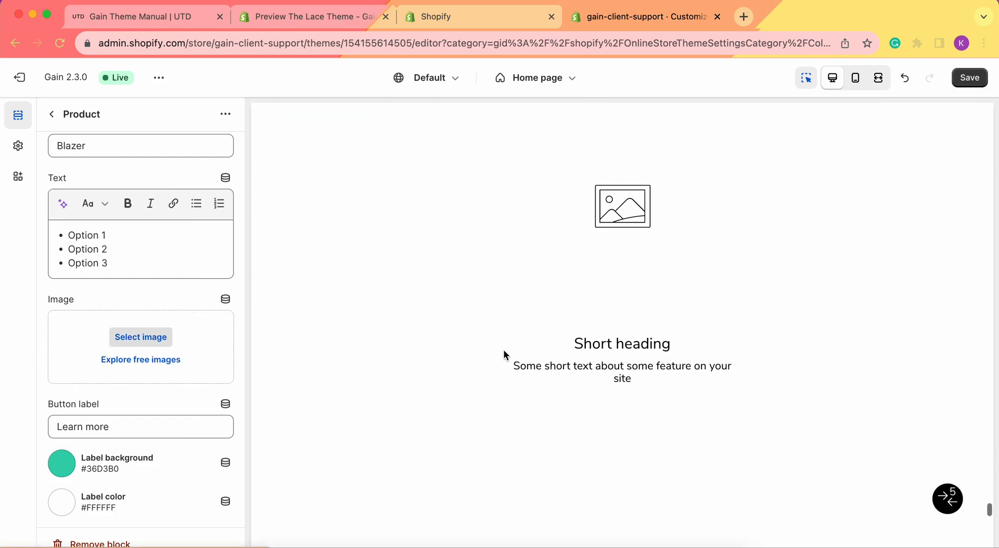
{"action": "scroll", "coordinate": [507, 349], "scroll_direction": "down", "scroll_amount": 5}
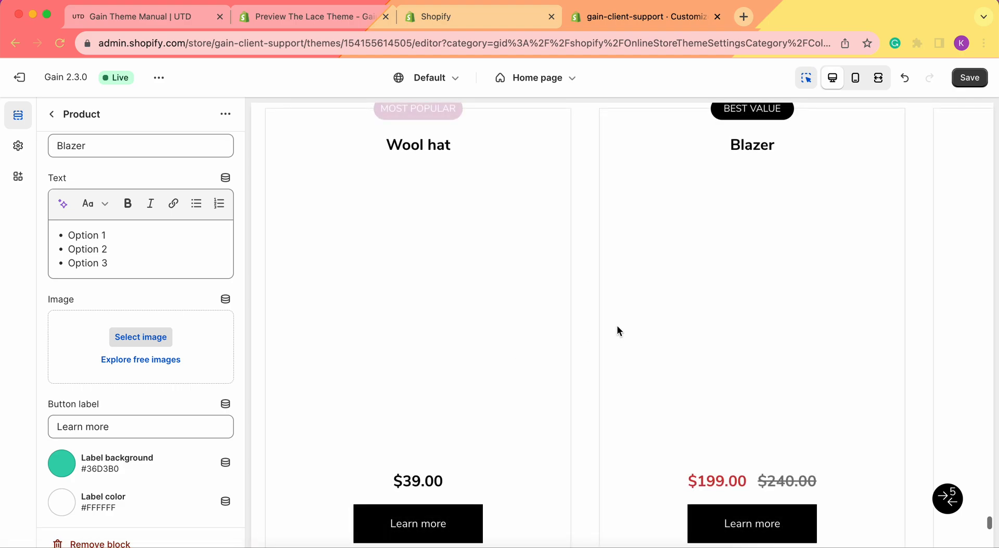
{"action": "scroll", "coordinate": [617, 326], "scroll_direction": "up", "scroll_amount": 2}
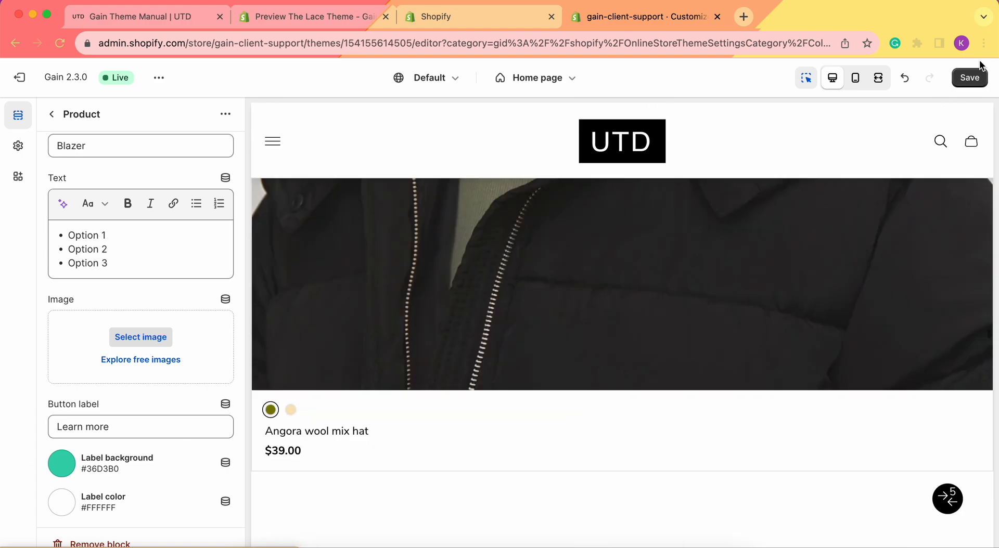
{"action": "left_click", "coordinate": [970, 78]}
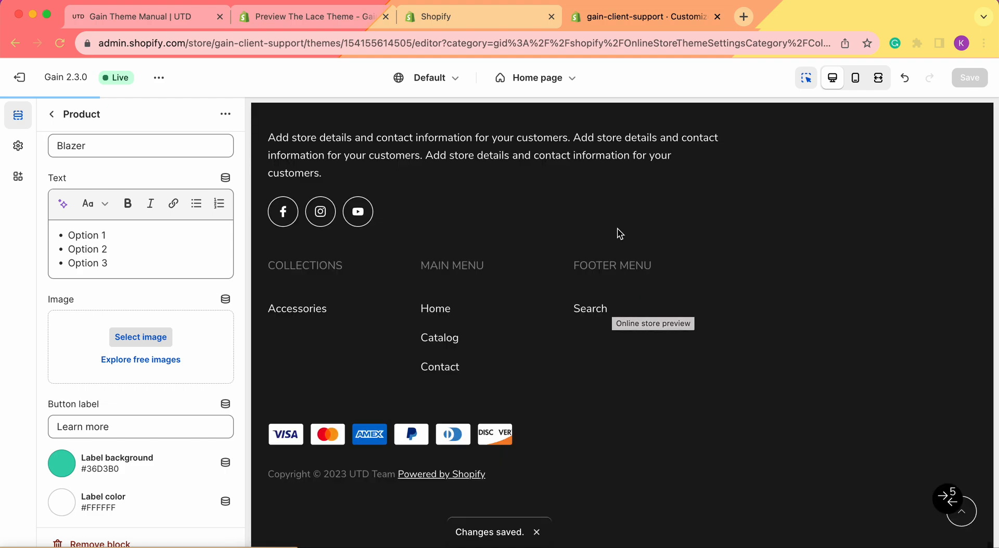
{"action": "scroll", "coordinate": [679, 231], "scroll_direction": "up", "scroll_amount": 5}
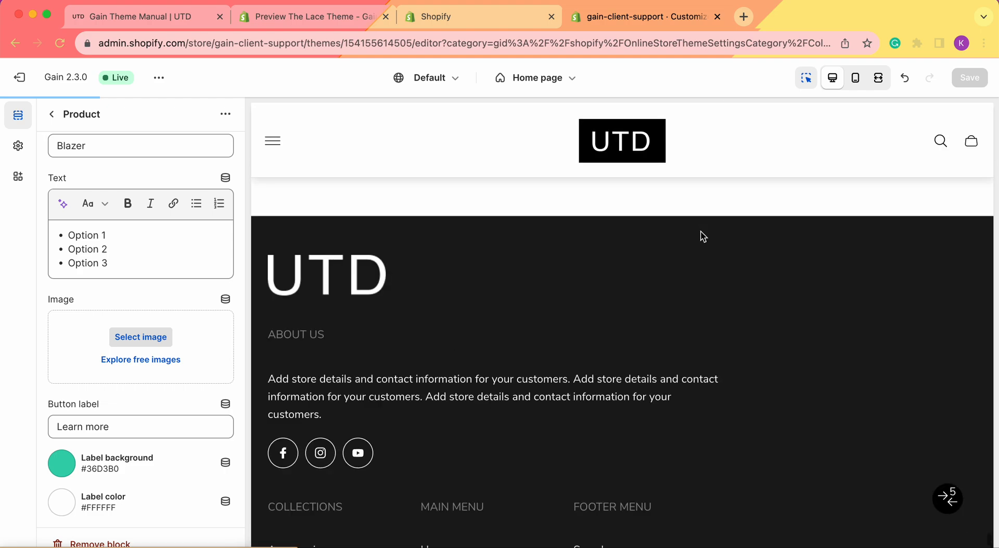
{"action": "scroll", "coordinate": [700, 234], "scroll_direction": "up", "scroll_amount": 5}
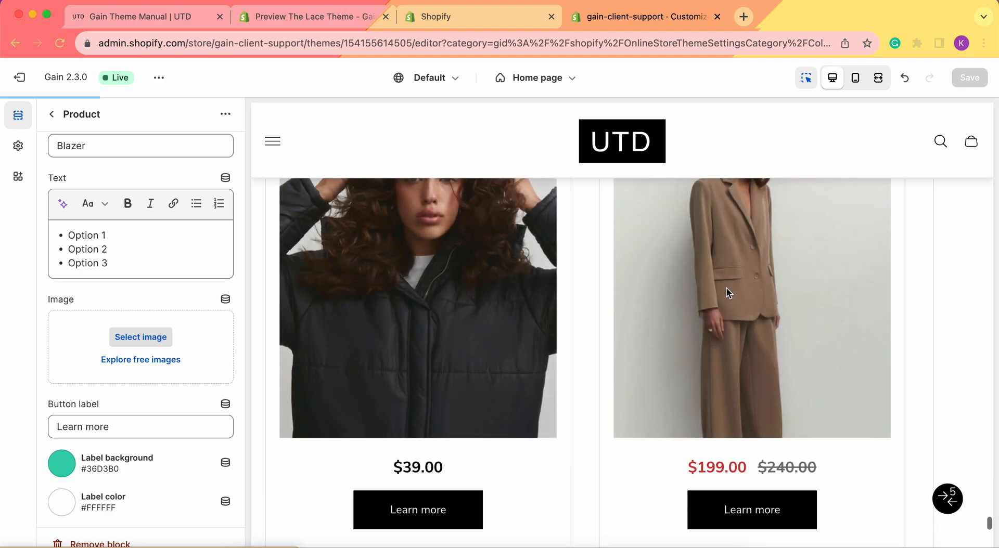
{"action": "scroll", "coordinate": [725, 287], "scroll_direction": "up", "scroll_amount": 2}
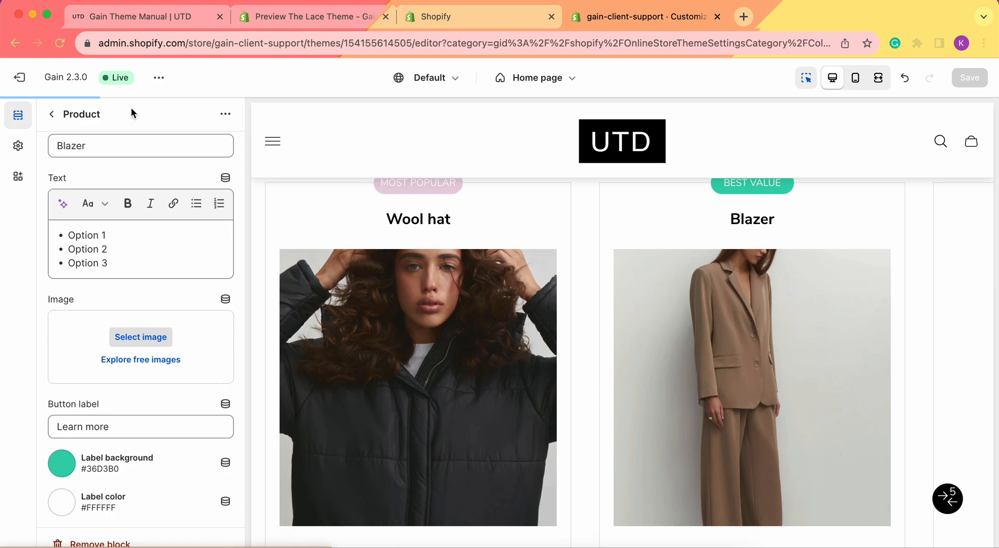
View the published store and examine the New Collection pricing table near the end of the home page
{"action": "left_click", "coordinate": [55, 115]}
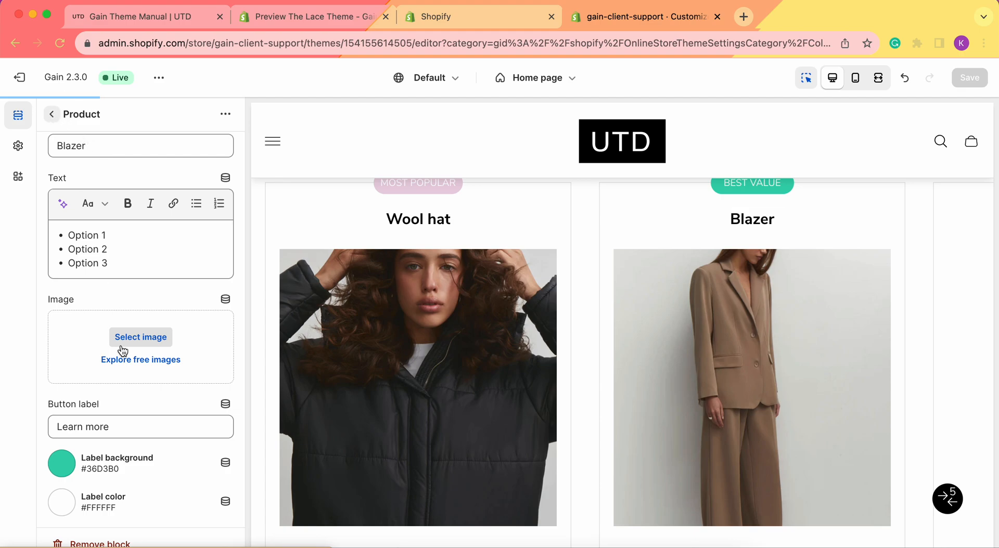
{"action": "left_click", "coordinate": [160, 78]}
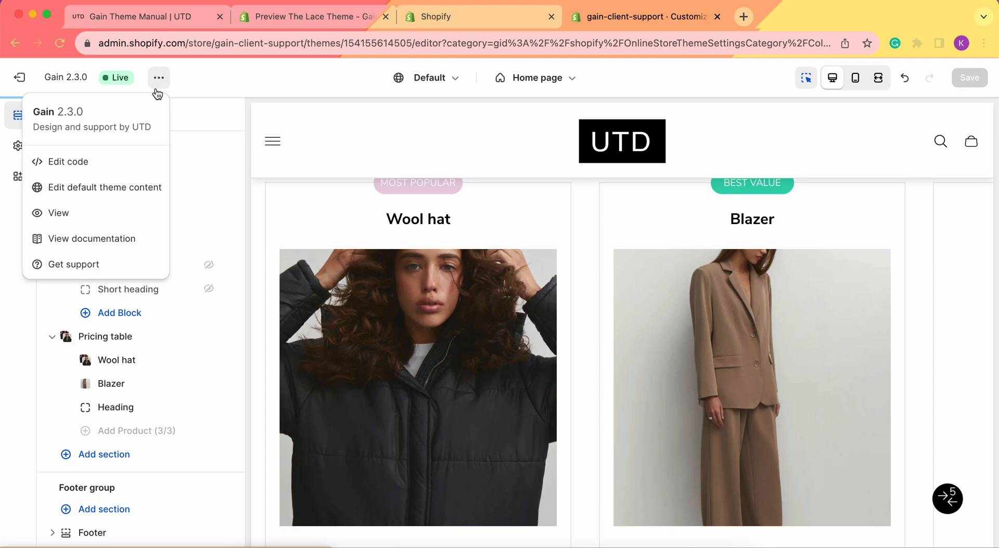
{"action": "left_click", "coordinate": [73, 218]}
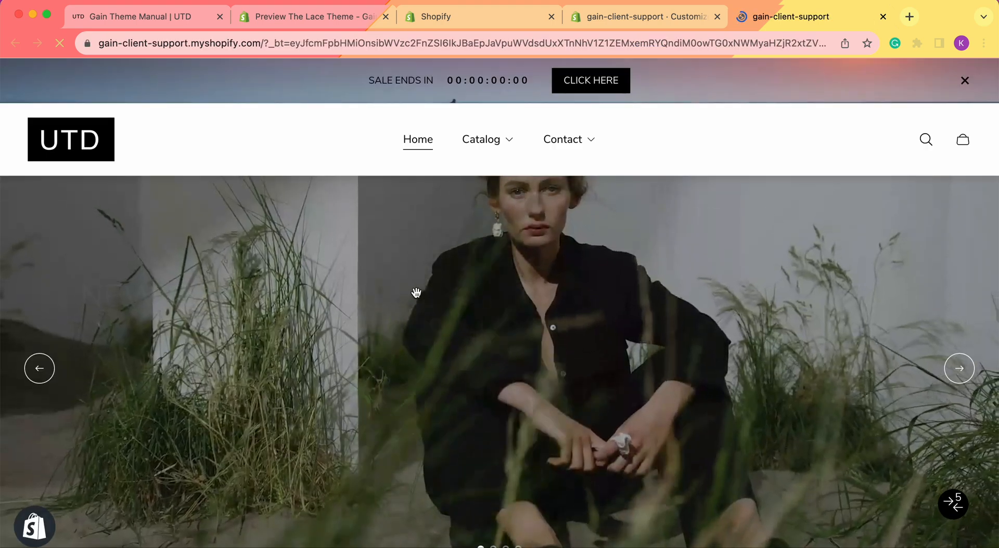
{"action": "scroll", "coordinate": [416, 293], "scroll_direction": "down", "scroll_amount": 20}
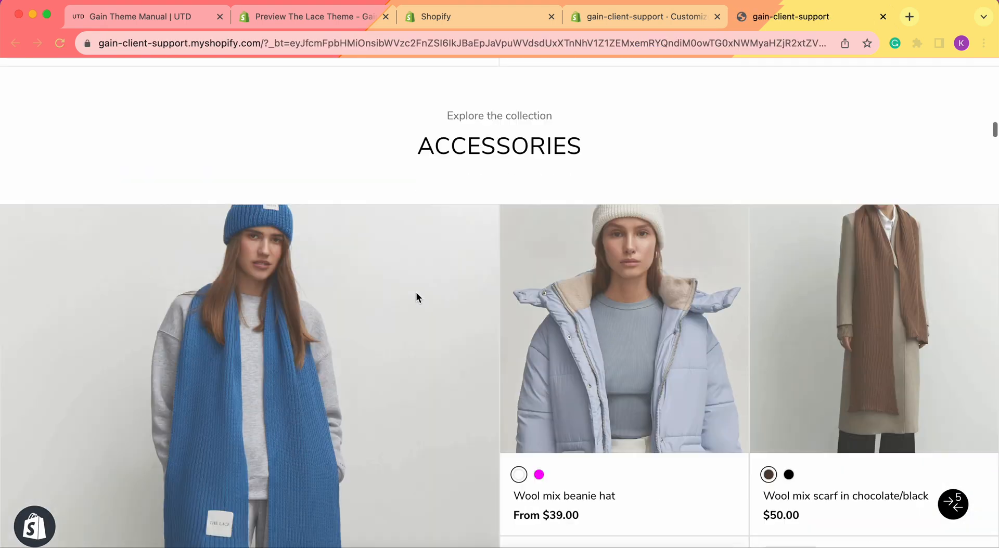
{"action": "scroll", "coordinate": [416, 293], "scroll_direction": "down", "scroll_amount": 20}
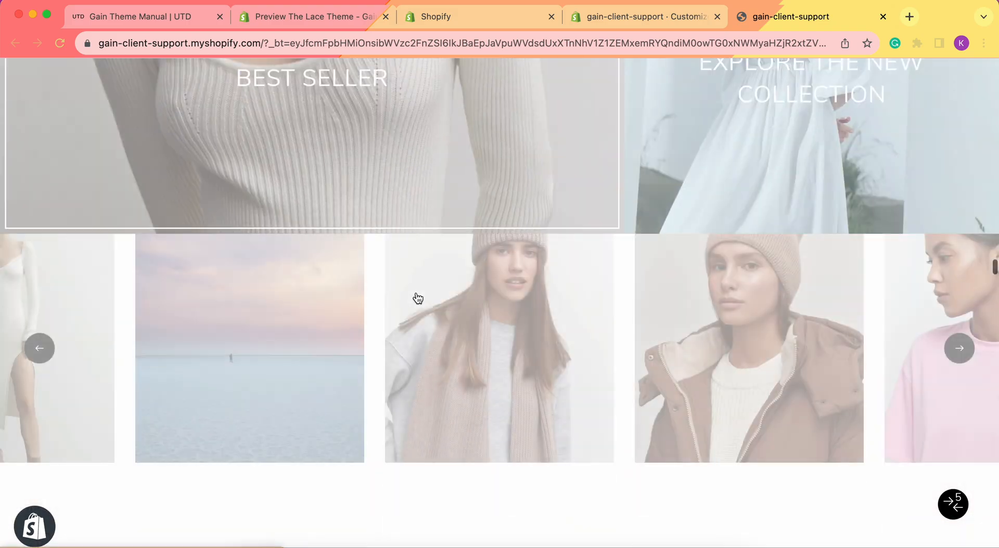
{"action": "scroll", "coordinate": [417, 298], "scroll_direction": "down", "scroll_amount": 20}
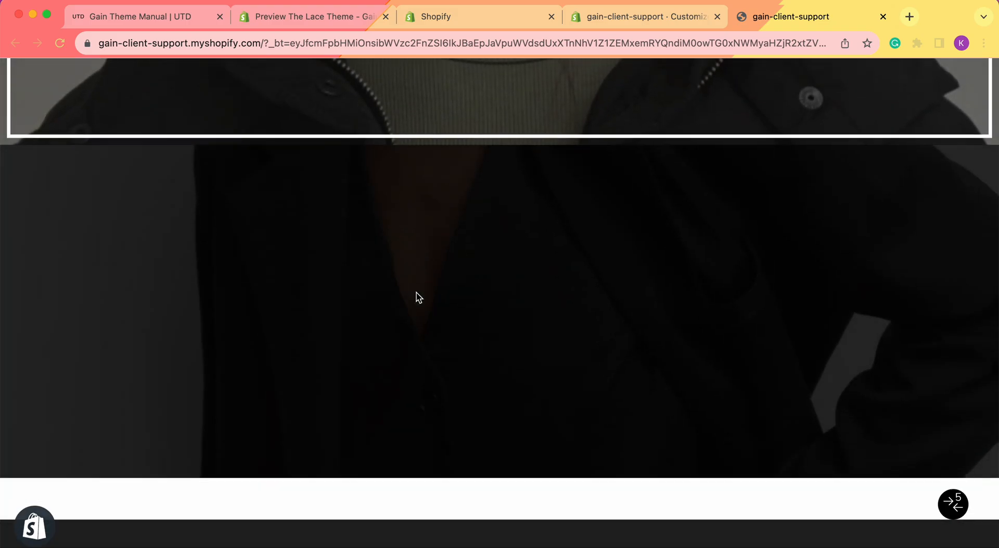
{"action": "scroll", "coordinate": [418, 298], "scroll_direction": "down", "scroll_amount": 15}
{"action": "scroll", "coordinate": [419, 298], "scroll_direction": "down", "scroll_amount": 20}
{"action": "scroll", "coordinate": [417, 297], "scroll_direction": "up", "scroll_amount": 1}
{"action": "scroll", "coordinate": [603, 182], "scroll_direction": "down", "scroll_amount": 2}
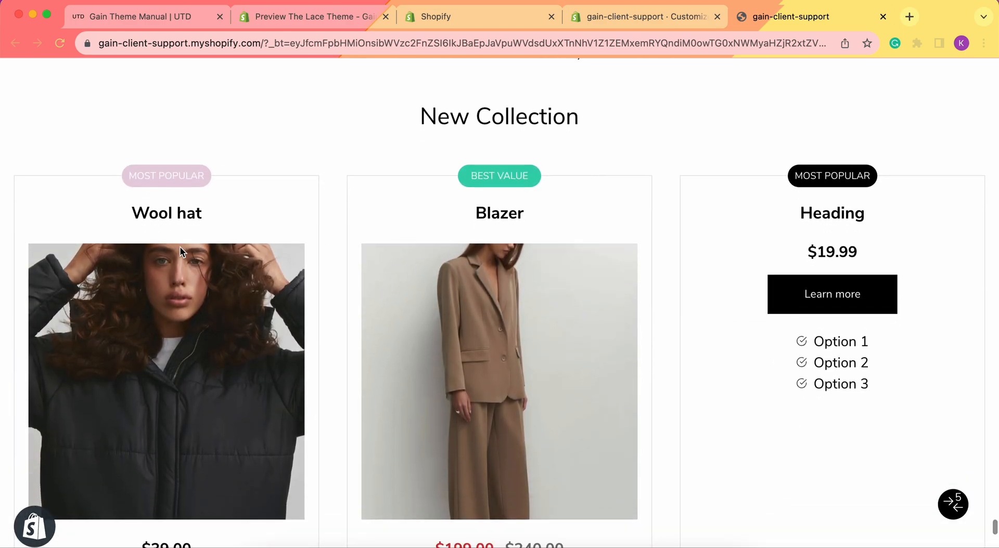
{"action": "scroll", "coordinate": [166, 301], "scroll_direction": "down", "scroll_amount": 2}
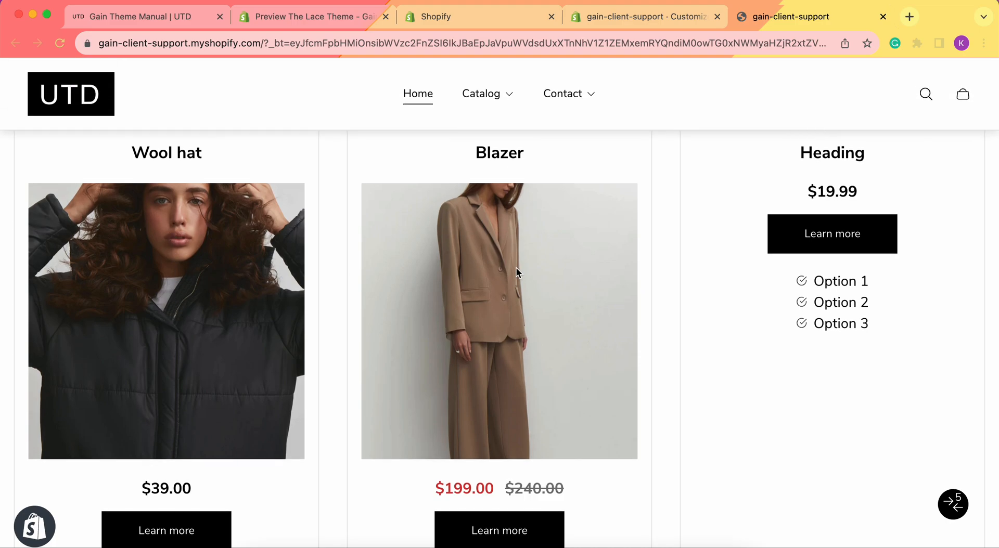
{"action": "scroll", "coordinate": [517, 269], "scroll_direction": "up", "scroll_amount": 1}
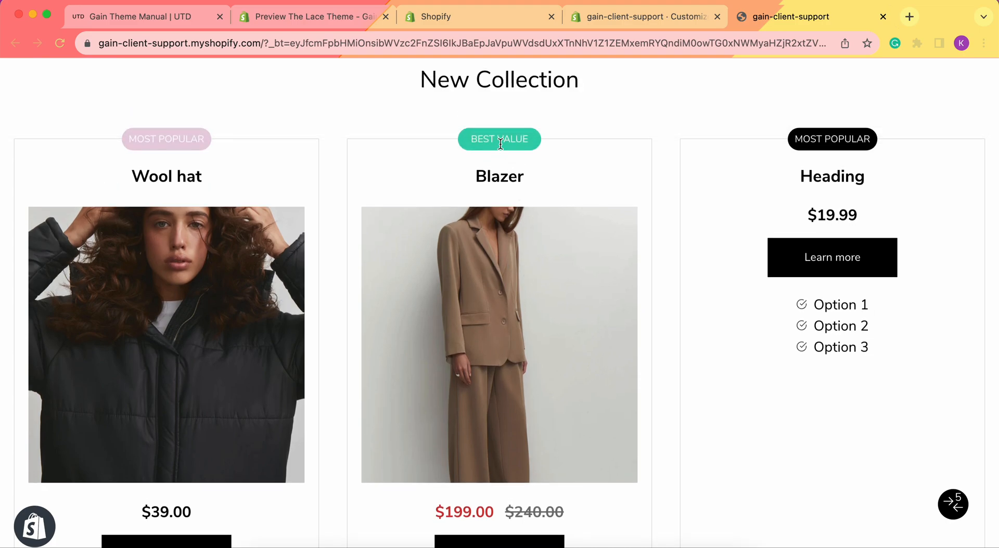
Check the Wool hat and Blazer labels and follow the Blazer block's Learn more link to view its product page
{"action": "double_click", "coordinate": [181, 138]}
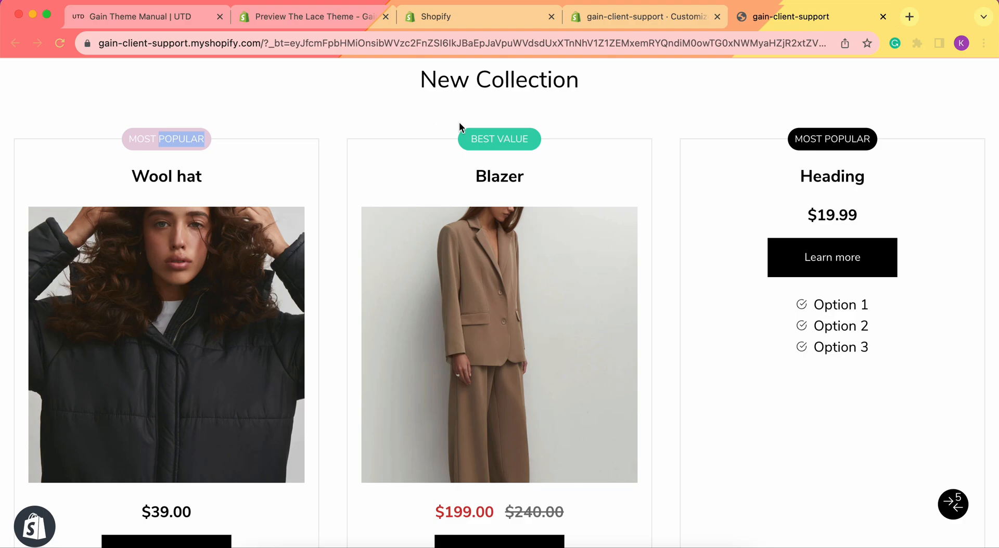
{"action": "triple_click", "coordinate": [507, 139]}
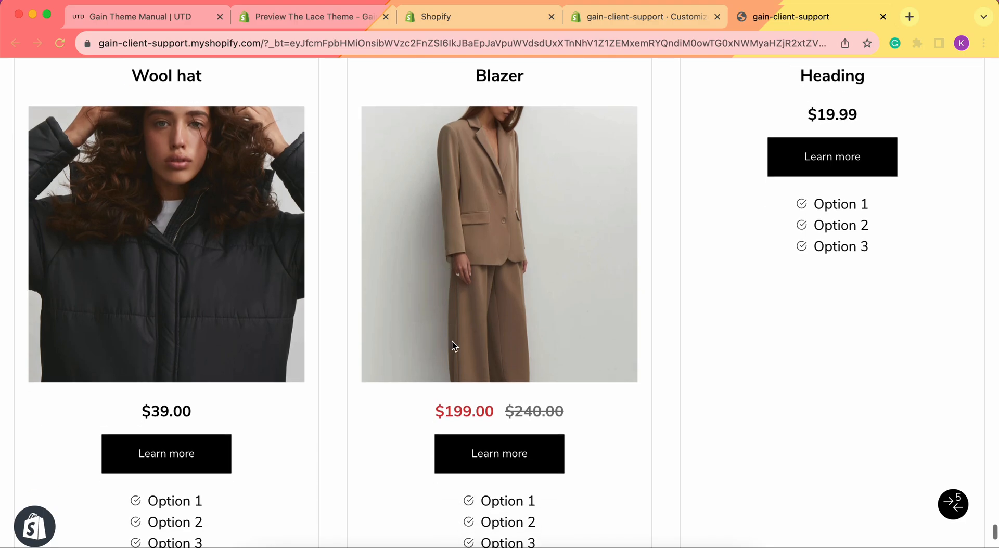
{"action": "left_click", "coordinate": [489, 461]}
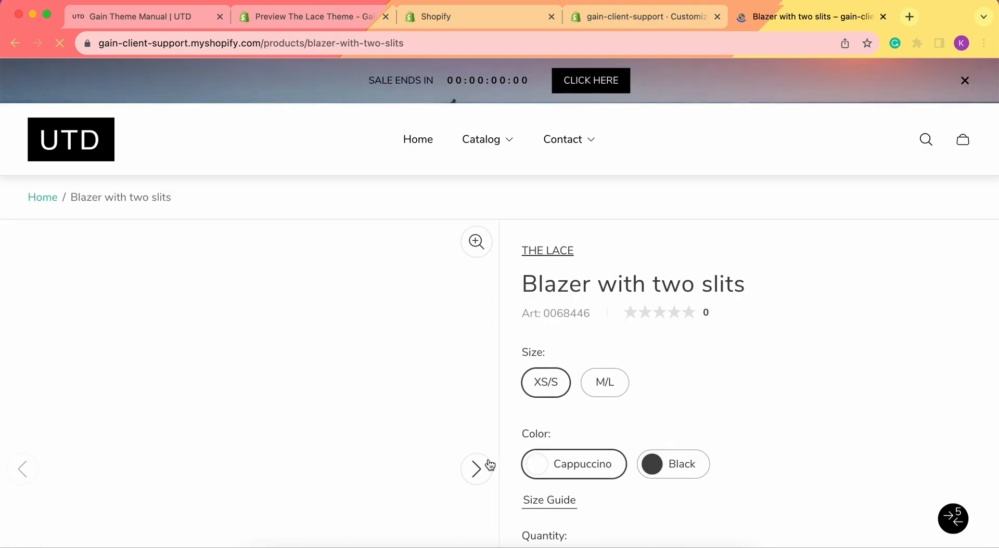
{"action": "scroll", "coordinate": [526, 203], "scroll_direction": "down", "scroll_amount": 2}
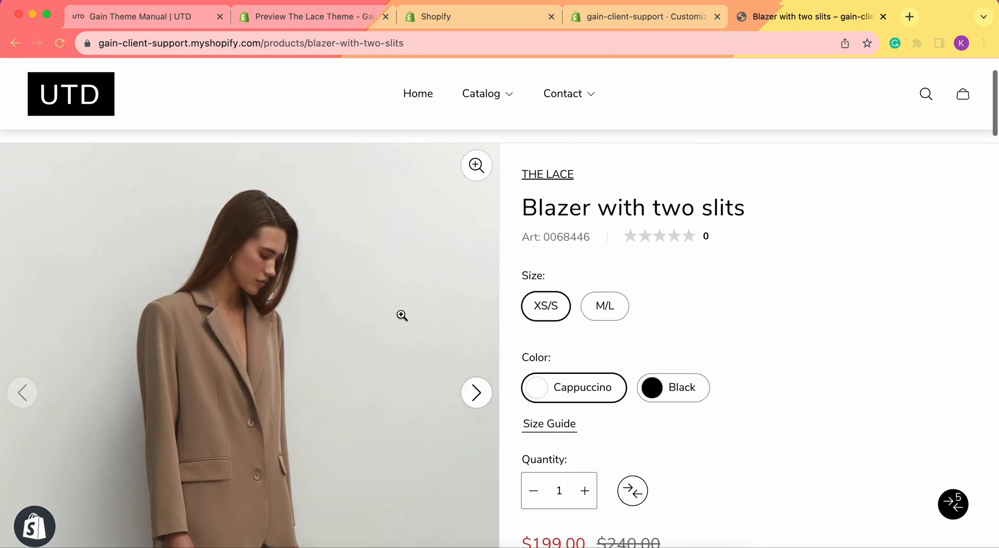
{"action": "scroll", "coordinate": [387, 328], "scroll_direction": "down", "scroll_amount": 9}
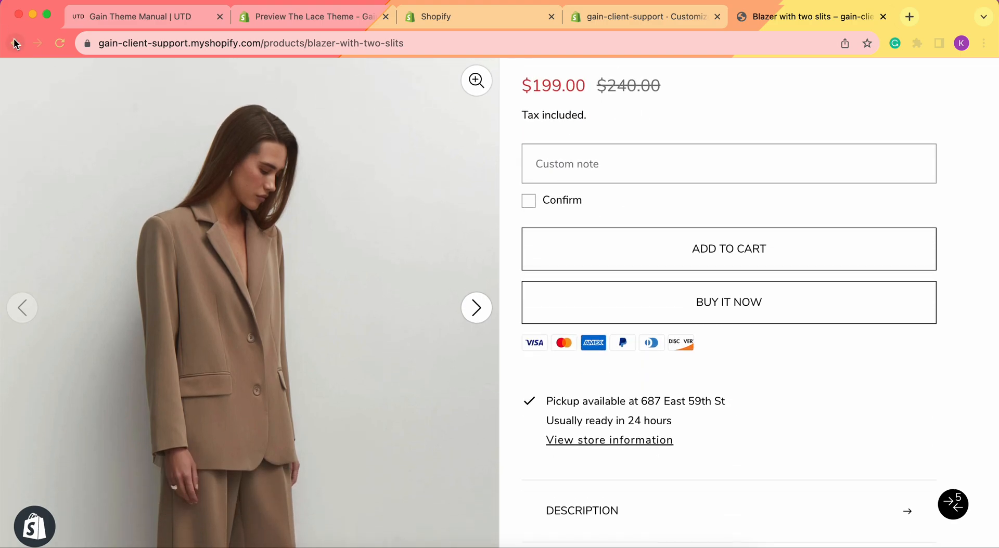
Return to the store's home page and view the New Collection pricing table again
{"action": "left_click", "coordinate": [15, 43]}
{"action": "scroll", "coordinate": [673, 264], "scroll_direction": "up", "scroll_amount": 2}
{"action": "scroll", "coordinate": [673, 264], "scroll_direction": "down", "scroll_amount": 1}
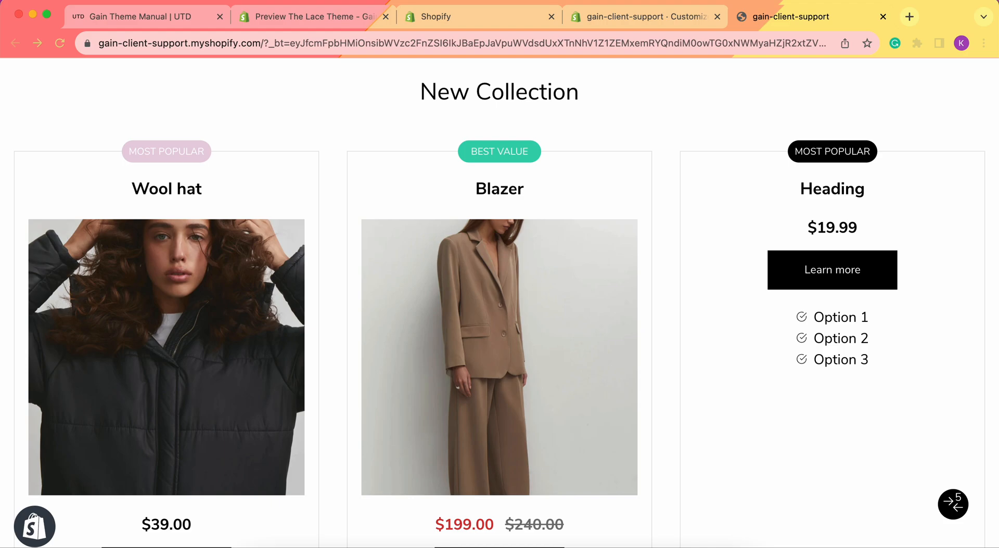
Switch to the Lace theme preview and examine the heading, labels and product images of The Shoes pricing table
{"action": "left_click", "coordinate": [302, 14]}
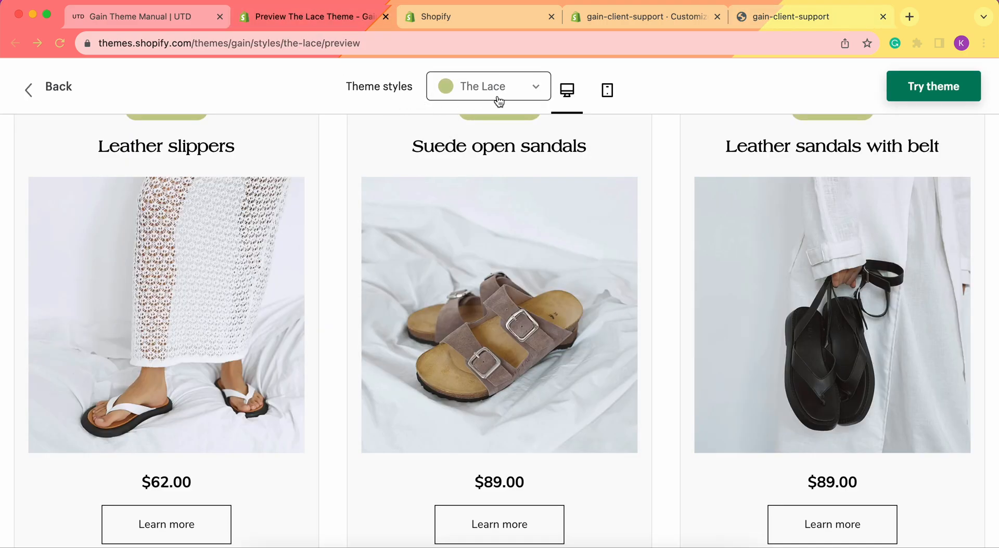
{"action": "scroll", "coordinate": [301, 267], "scroll_direction": "up", "scroll_amount": 1}
{"action": "scroll", "coordinate": [300, 266], "scroll_direction": "up", "scroll_amount": 3}
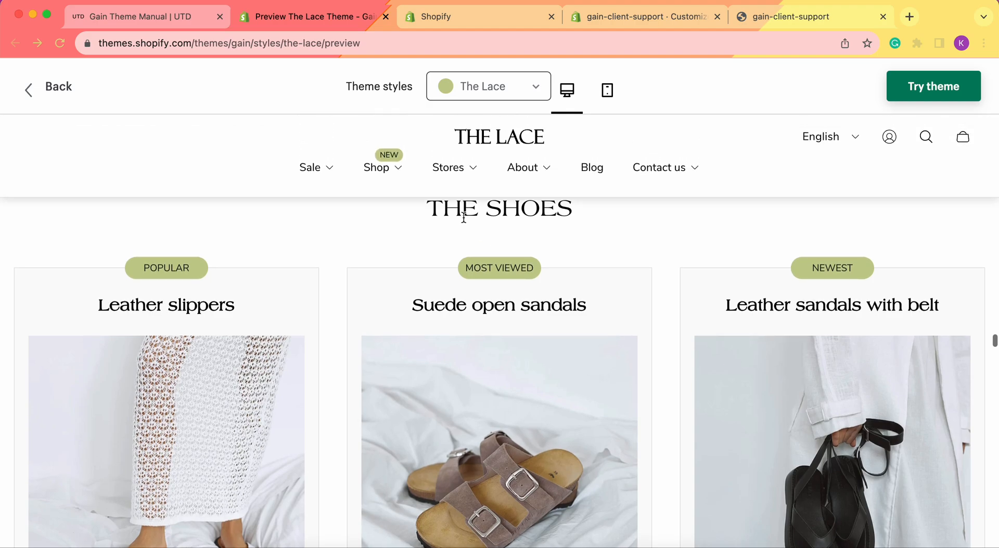
{"action": "double_click", "coordinate": [498, 213]}
{"action": "left_click", "coordinate": [524, 214]}
{"action": "scroll", "coordinate": [548, 220], "scroll_direction": "down", "scroll_amount": 2}
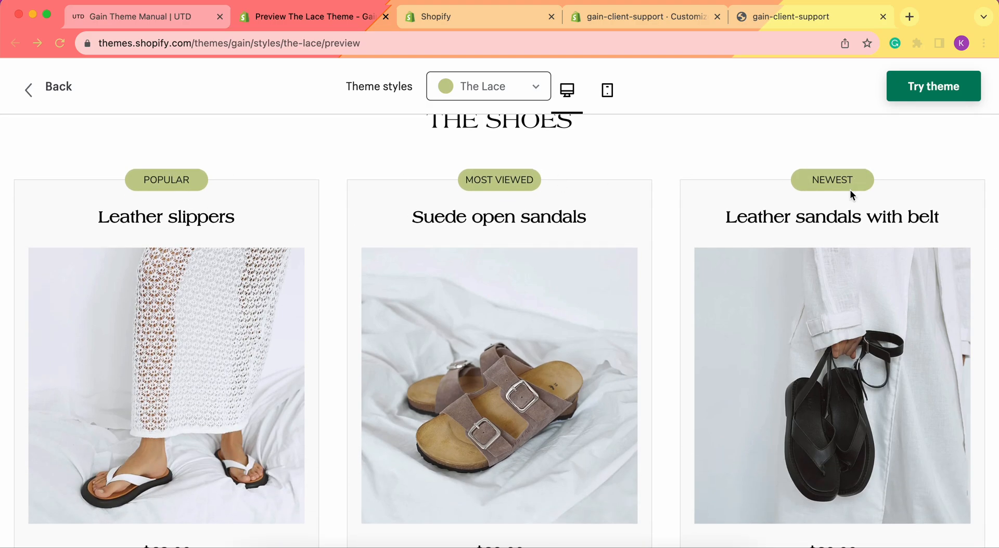
{"action": "scroll", "coordinate": [424, 386], "scroll_direction": "down", "scroll_amount": 3}
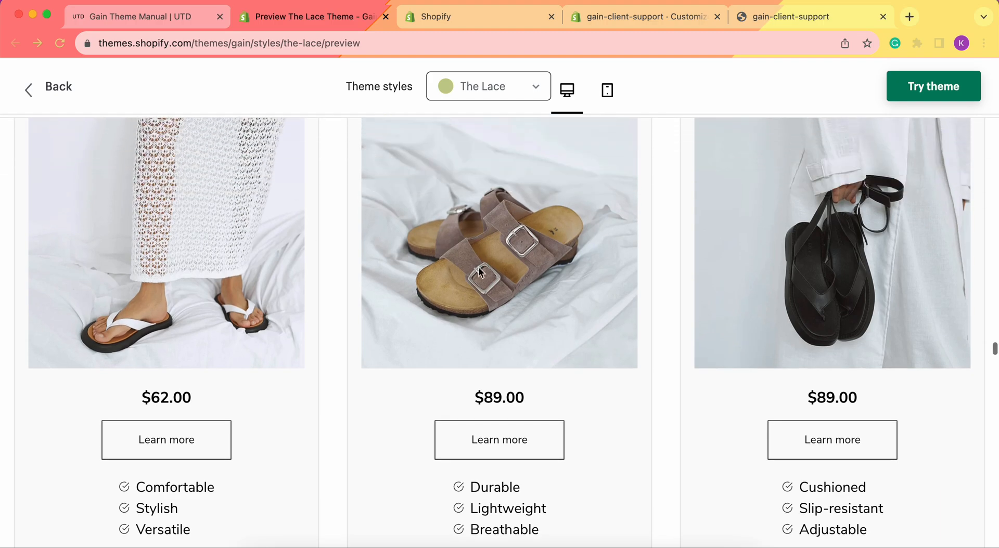
Examine the option lists under the Leather slippers and Suede open sandals blocks in The Shoes pricing table
{"action": "scroll", "coordinate": [211, 304], "scroll_direction": "down", "scroll_amount": 2}
{"action": "double_click", "coordinate": [176, 411]}
{"action": "left_click", "coordinate": [163, 446]}
{"action": "double_click", "coordinate": [166, 434]}
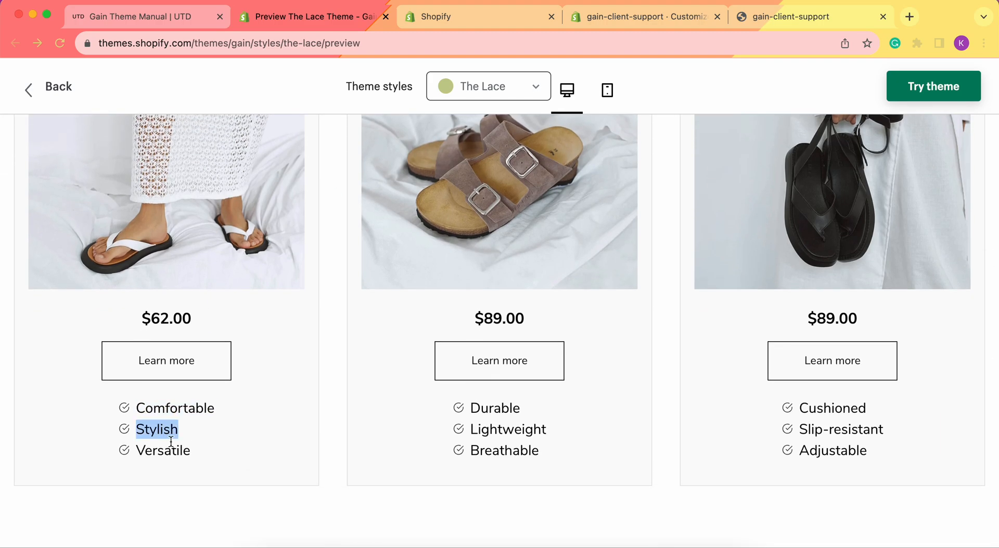
{"action": "double_click", "coordinate": [177, 451]}
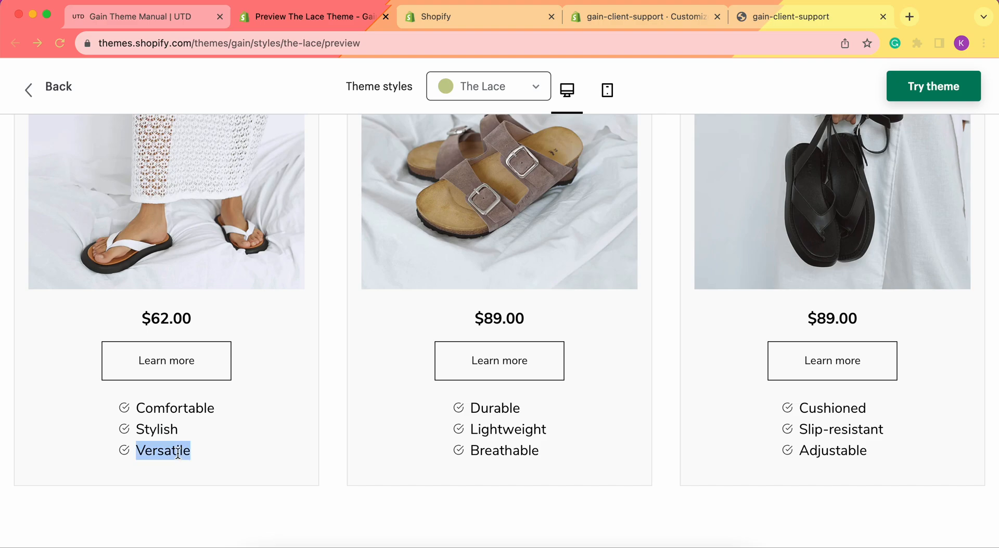
{"action": "double_click", "coordinate": [504, 419]}
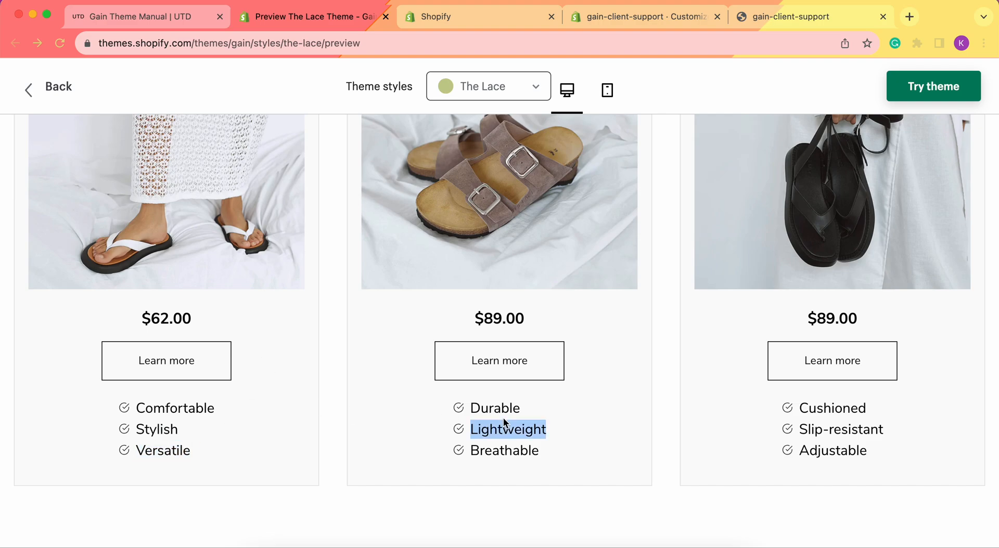
Follow the Suede open sandals block's Learn more link and view the product page, dismissing the newsletter popup
{"action": "left_click", "coordinate": [471, 362]}
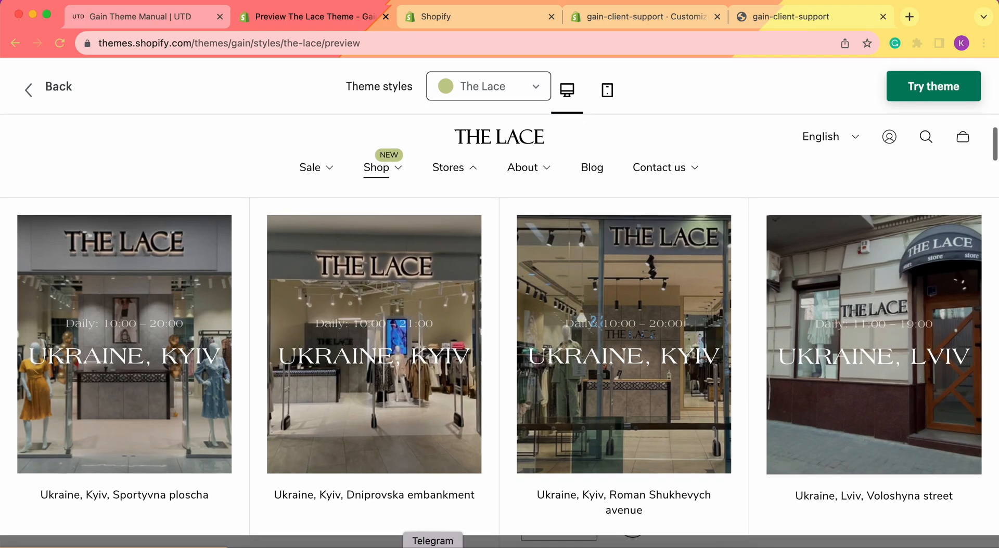
{"action": "scroll", "coordinate": [465, 472], "scroll_direction": "down", "scroll_amount": 5}
{"action": "scroll", "coordinate": [460, 388], "scroll_direction": "down", "scroll_amount": 1}
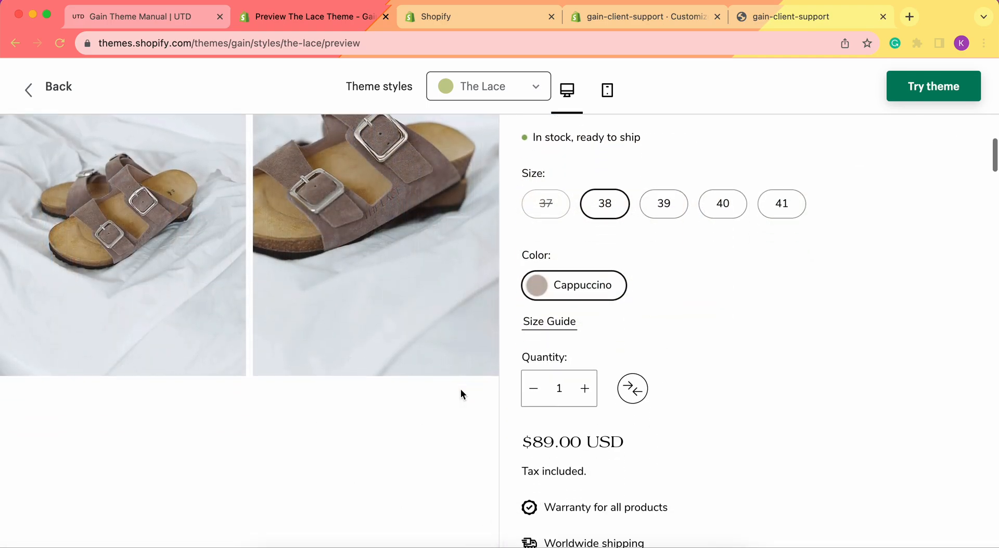
{"action": "scroll", "coordinate": [460, 388], "scroll_direction": "up", "scroll_amount": 2}
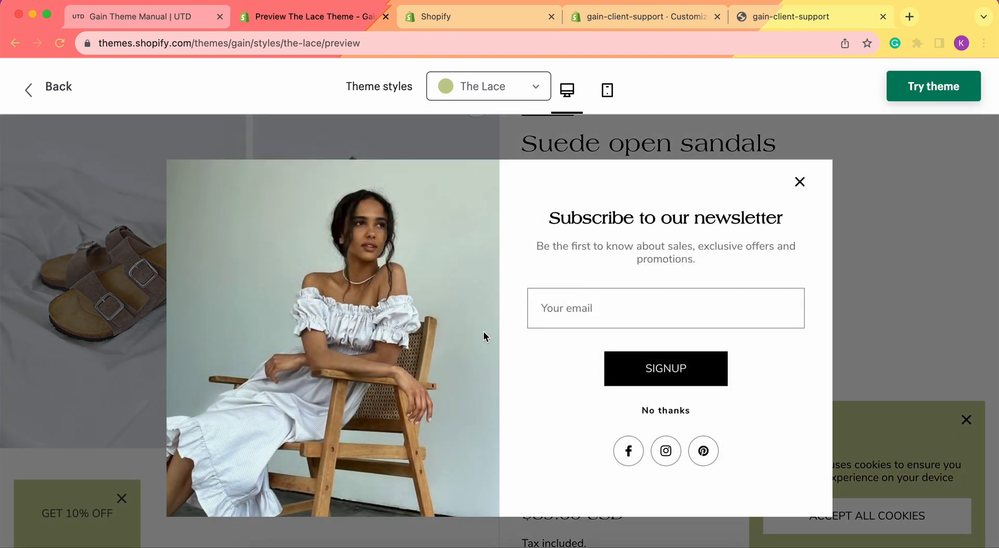
{"action": "left_click", "coordinate": [800, 181]}
{"action": "scroll", "coordinate": [837, 199], "scroll_direction": "up", "scroll_amount": 1}
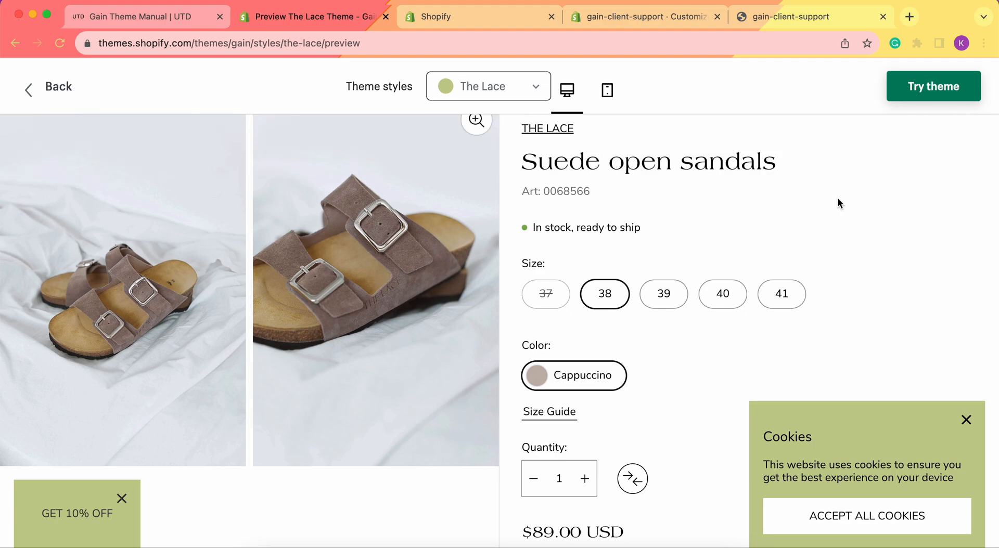
Switch to the Gain theme manual and view its Pricing table section
{"action": "left_click", "coordinate": [177, 18]}
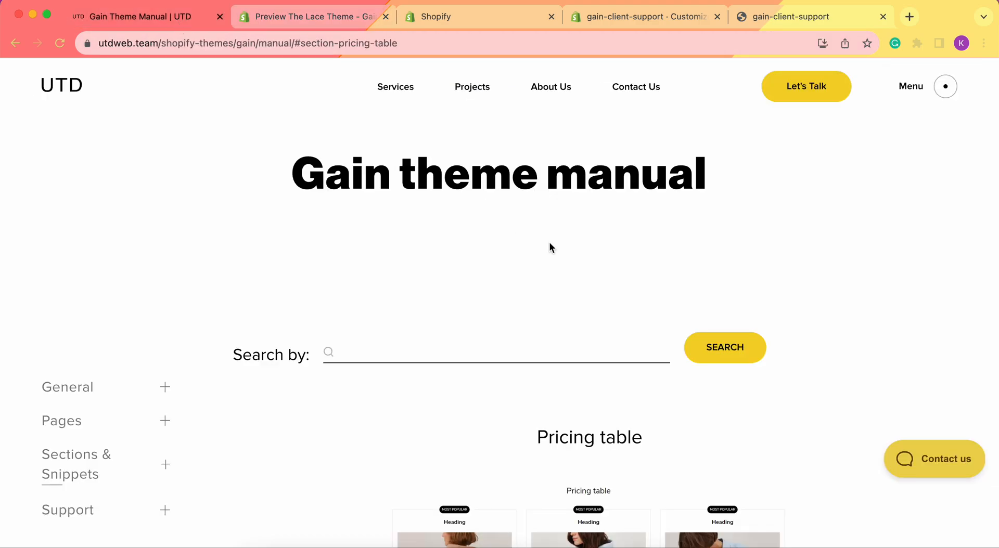
{"action": "scroll", "coordinate": [548, 242], "scroll_direction": "down", "scroll_amount": 3}
{"action": "scroll", "coordinate": [548, 242], "scroll_direction": "down", "scroll_amount": 3}
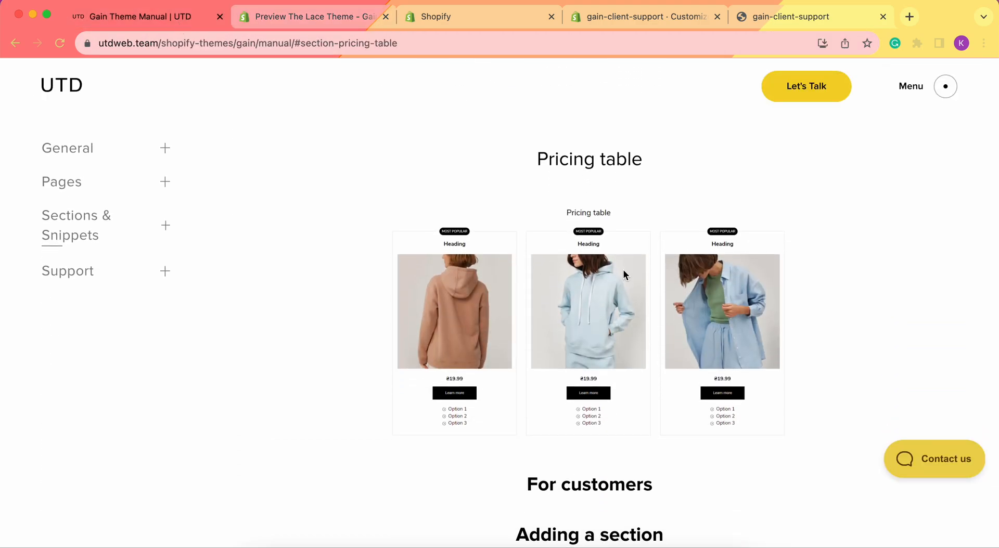